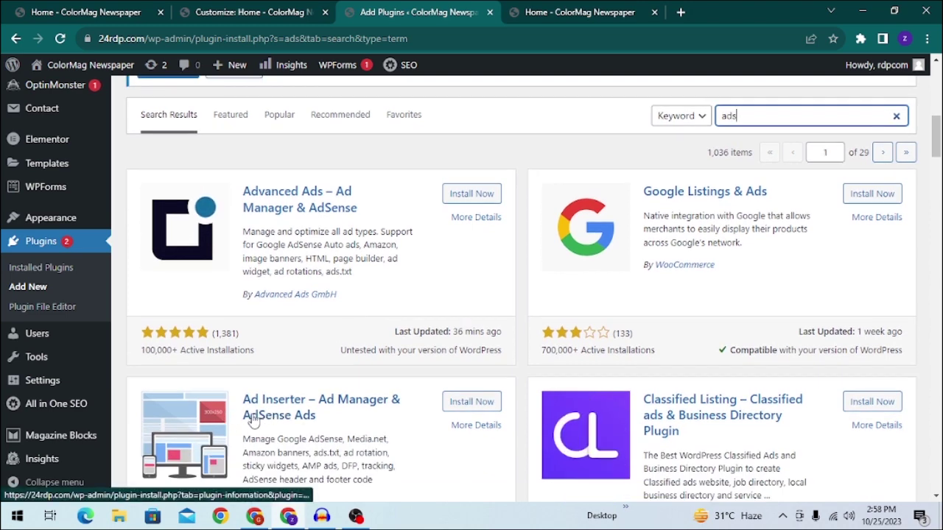
# Step: Install and activate the Ad Inserter – Ad Manager & AdSense Ads plugin from the plugin search results
pyautogui.click(479, 402)
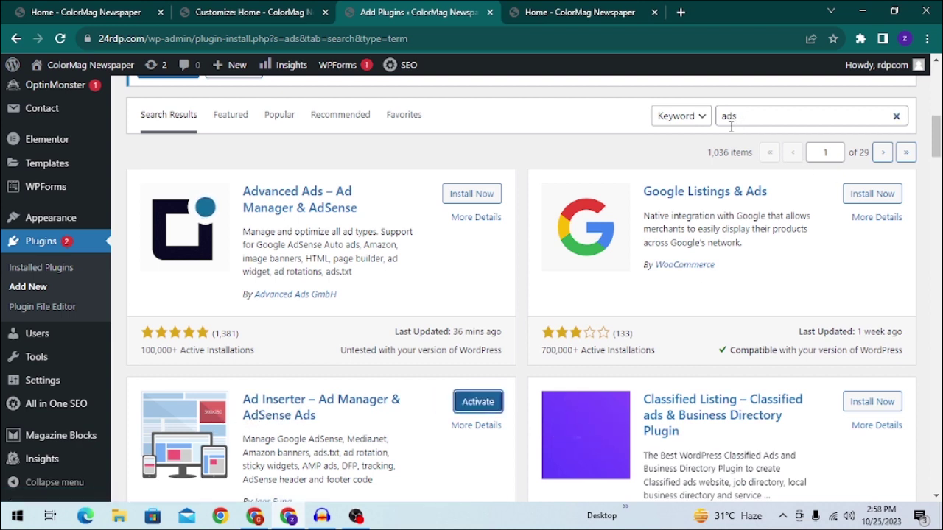
pyautogui.click(483, 406)
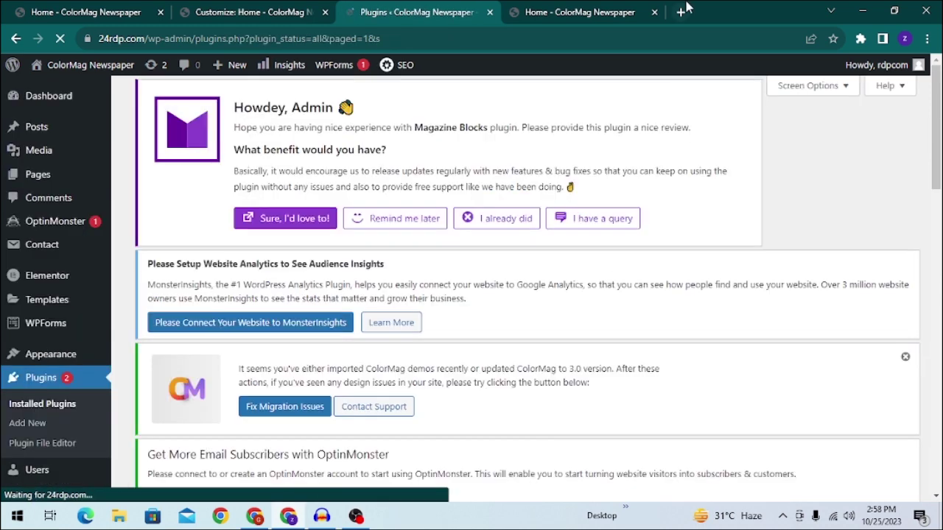
# Step: Load 24rdp.com in a new browser tab and copy the site's address
pyautogui.click(683, 10)
pyautogui.write('2')
pyautogui.press('Return')
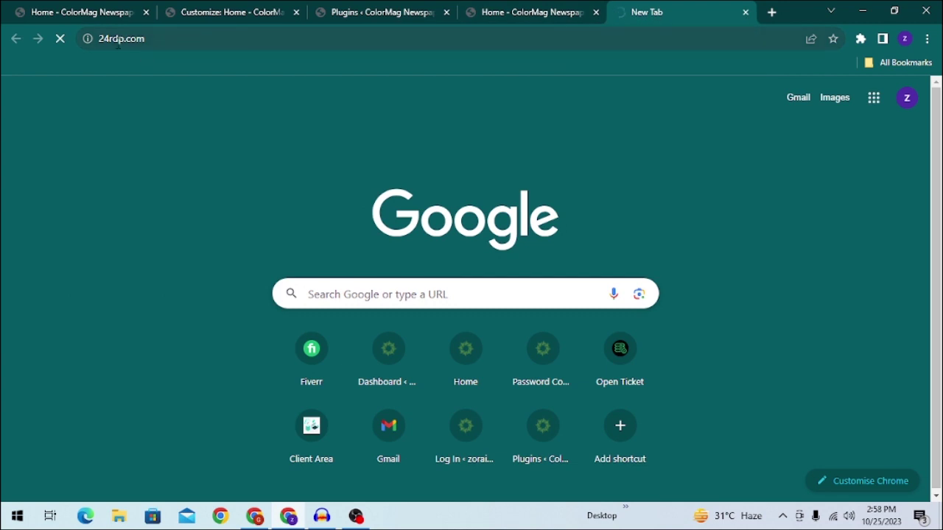
pyautogui.click(157, 40)
pyautogui.hotkey('ctrl', 'c')
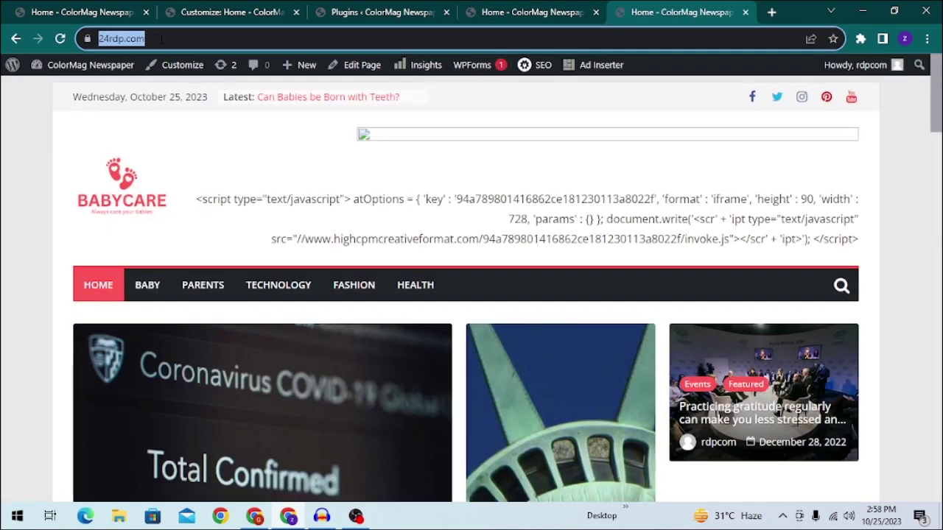
pyautogui.hotkey('alt', 'Tab')
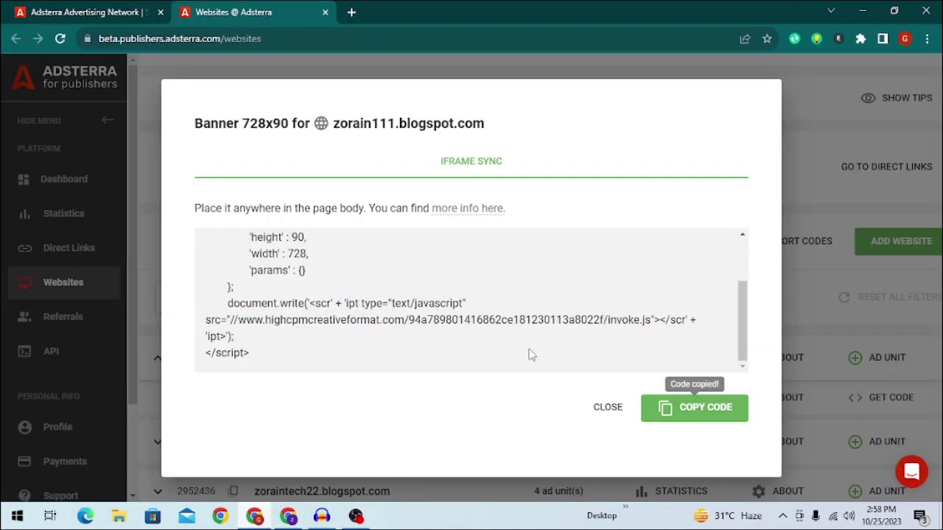
pyautogui.click(606, 409)
pyautogui.scroll(5, 438, 266)
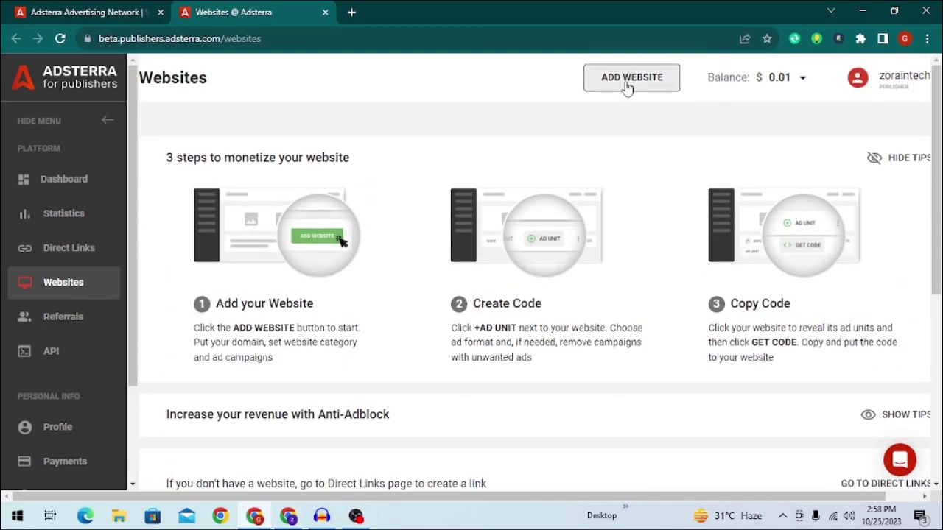
pyautogui.click(626, 87)
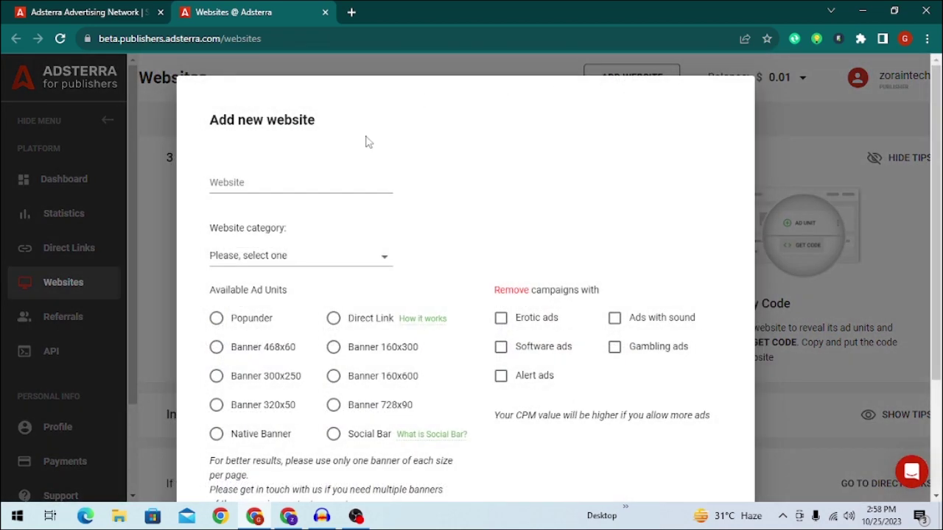
pyautogui.click(332, 184)
pyautogui.hotkey('ctrl', 'v')
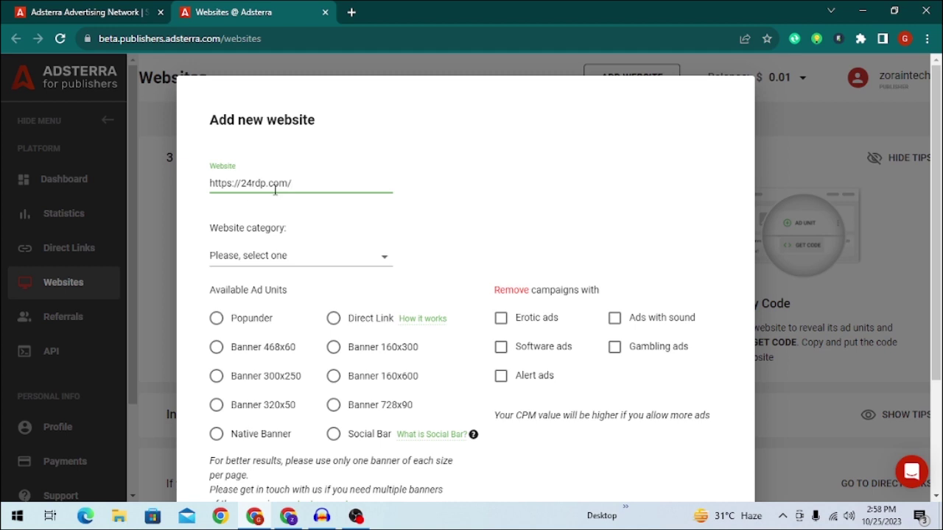
# Step: Set the new website's category to Other
pyautogui.click(314, 257)
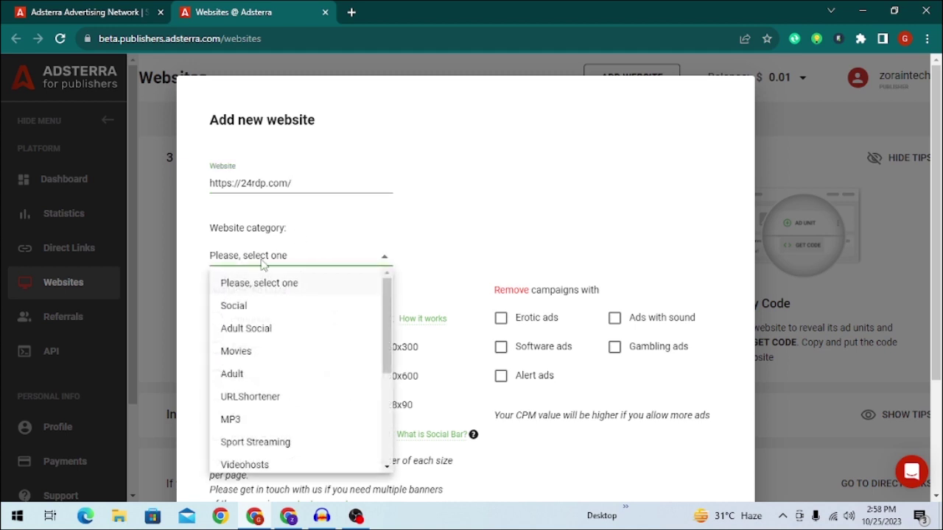
pyautogui.scroll(-1, 276, 280)
pyautogui.scroll(1, 272, 337)
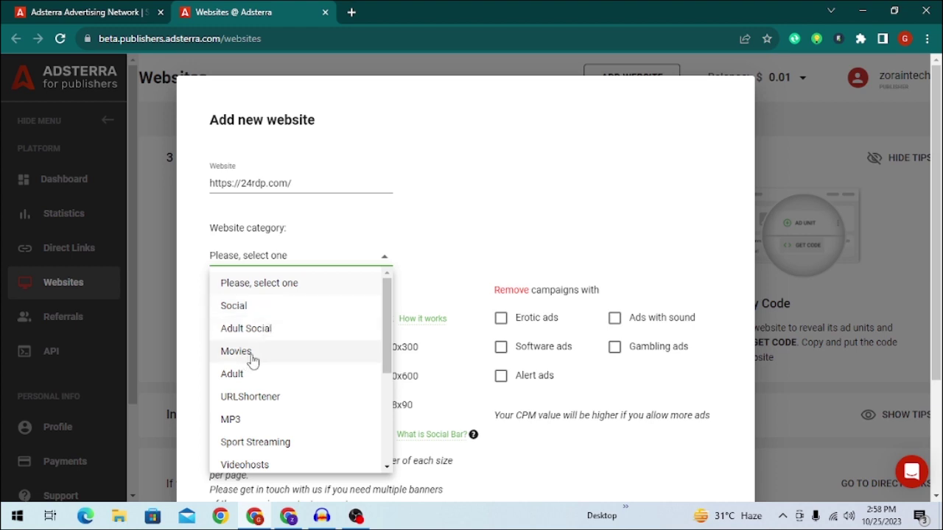
pyautogui.scroll(-1, 251, 360)
pyautogui.scroll(-1, 274, 339)
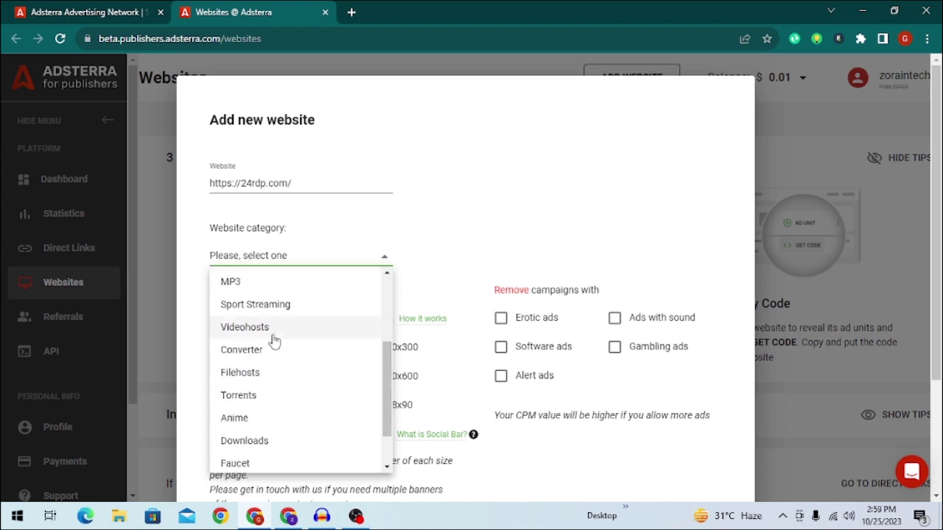
pyautogui.scroll(2, 271, 352)
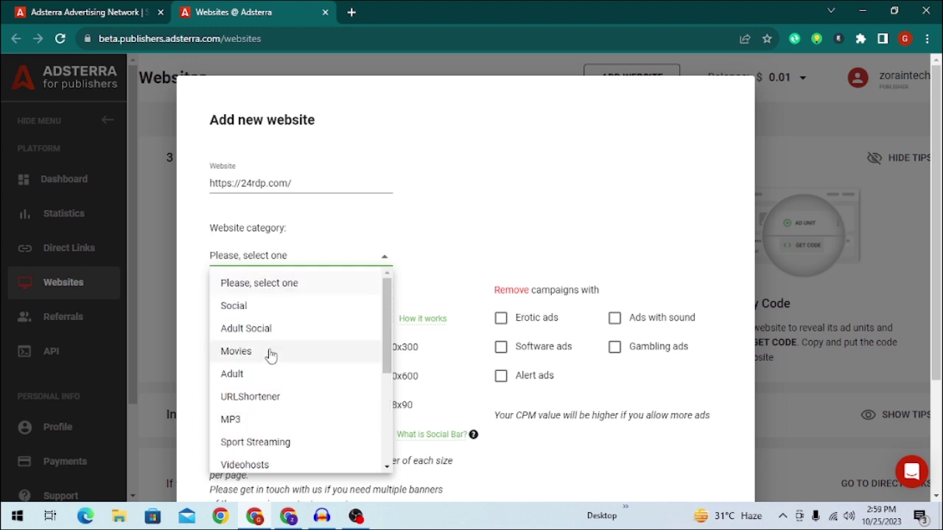
pyautogui.scroll(-2, 268, 339)
pyautogui.scroll(-1, 268, 361)
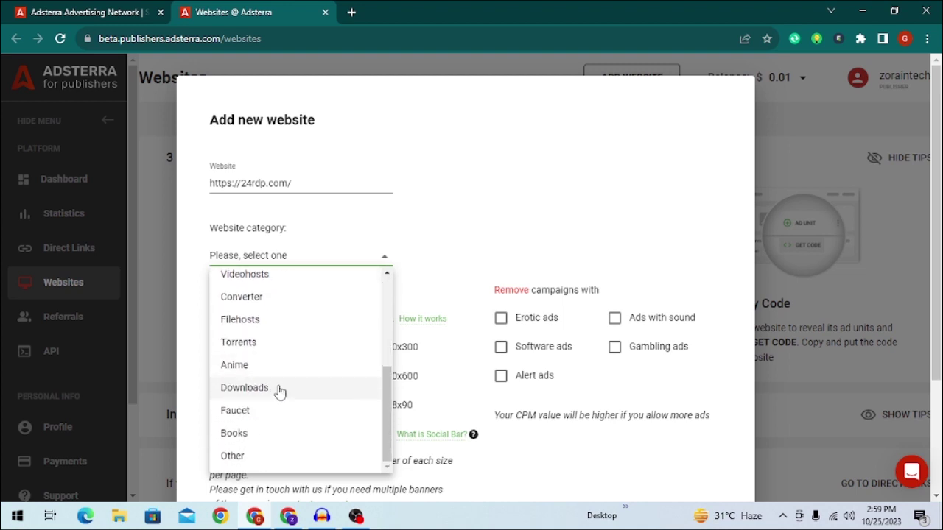
pyautogui.scroll(2, 267, 385)
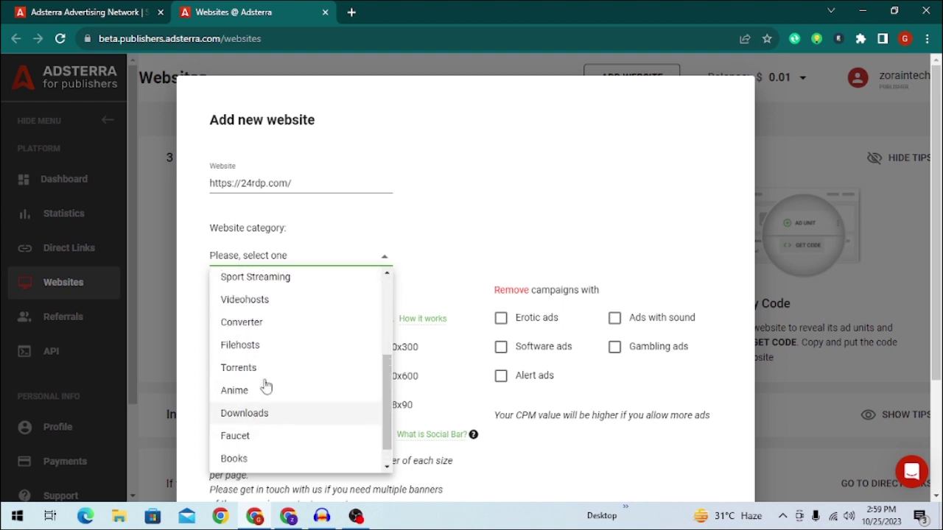
pyautogui.scroll(-2, 310, 405)
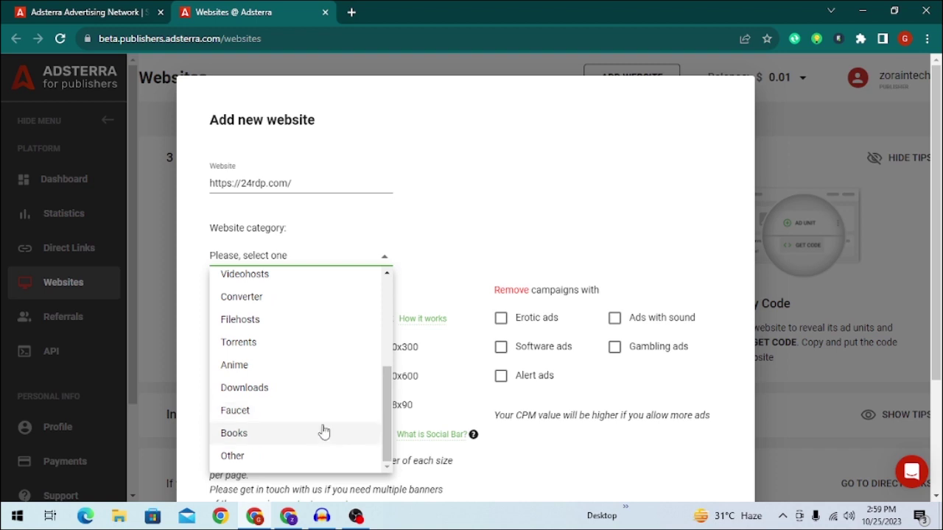
pyautogui.scroll(2, 324, 432)
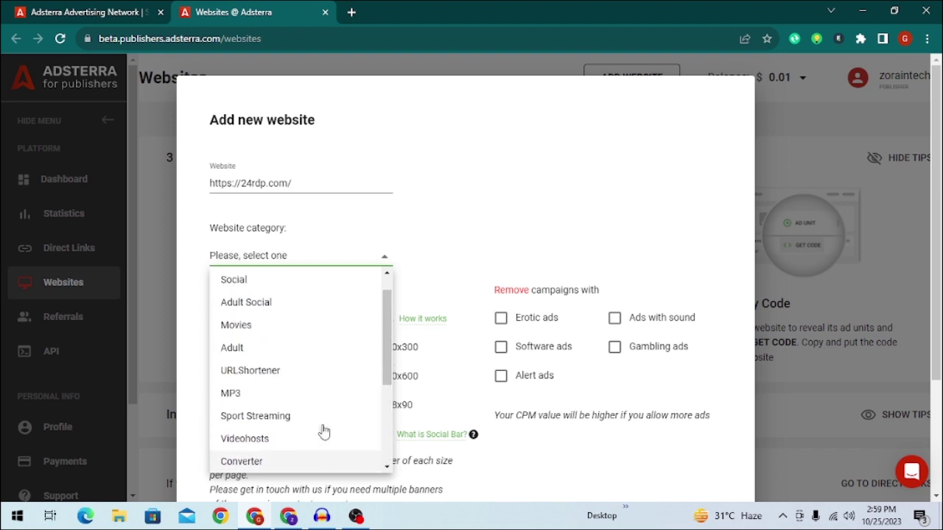
pyautogui.scroll(-2, 324, 433)
pyautogui.scroll(-1, 324, 433)
pyautogui.click(267, 457)
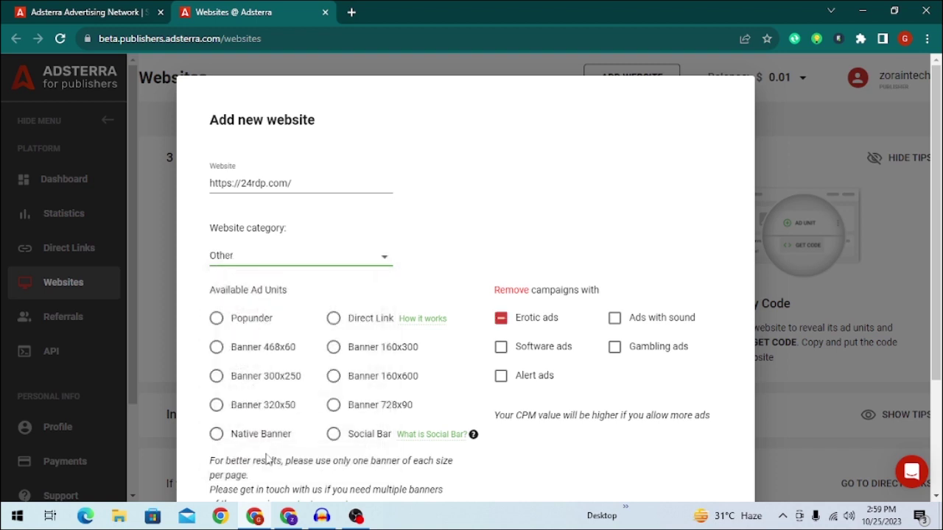
pyautogui.click(271, 263)
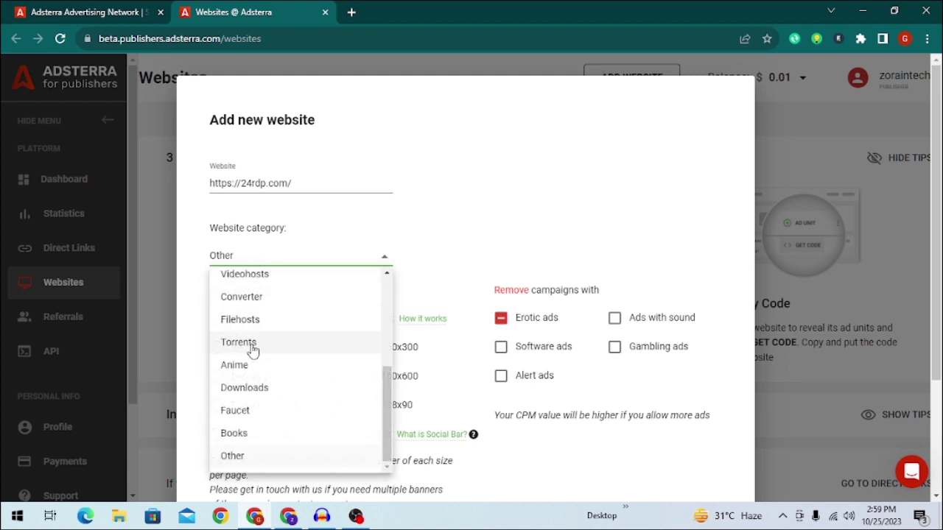
pyautogui.click(290, 261)
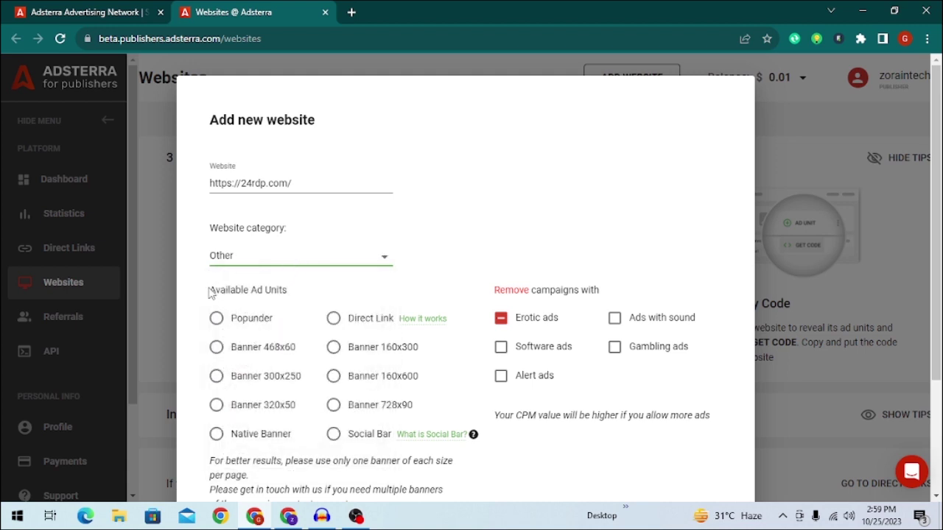
# Step: Choose the Banner 728x90 ad unit, submit the new website for approval and dismiss the confirmation
pyautogui.scroll(-1, 604, 359)
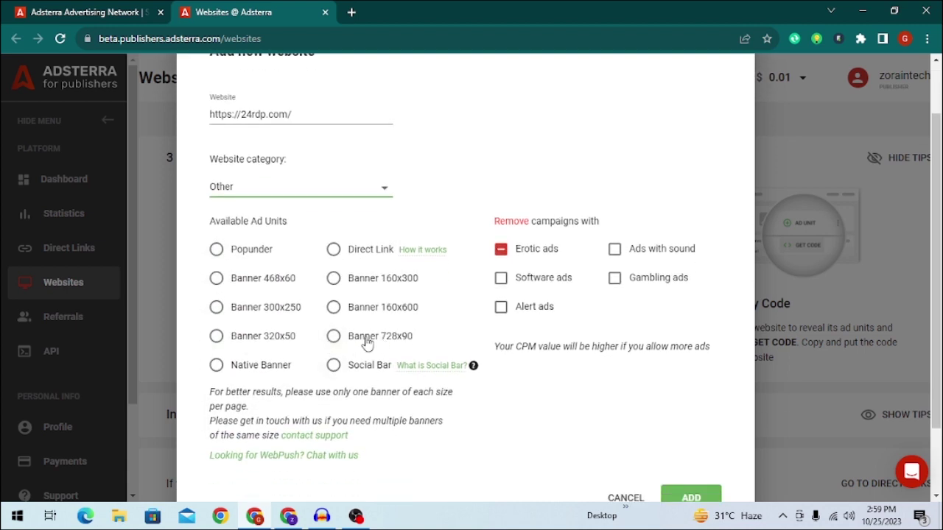
pyautogui.click(390, 343)
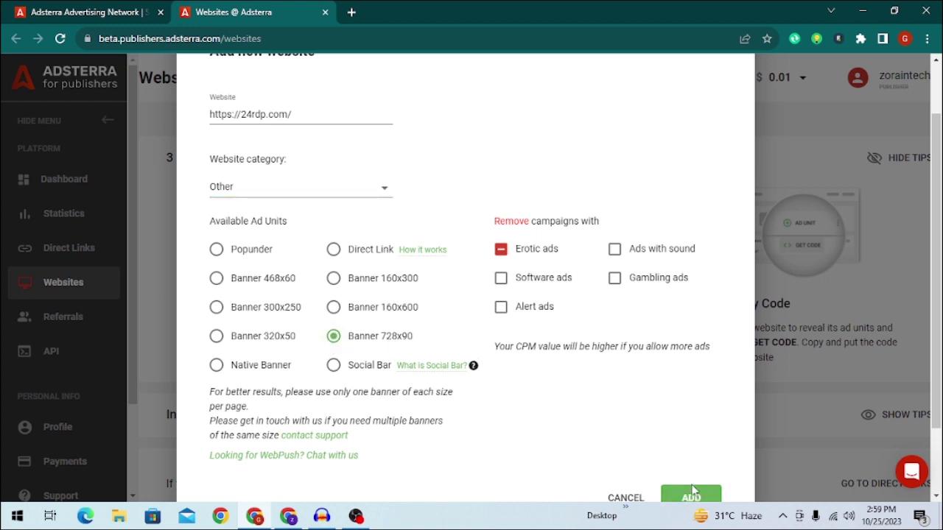
pyautogui.click(693, 498)
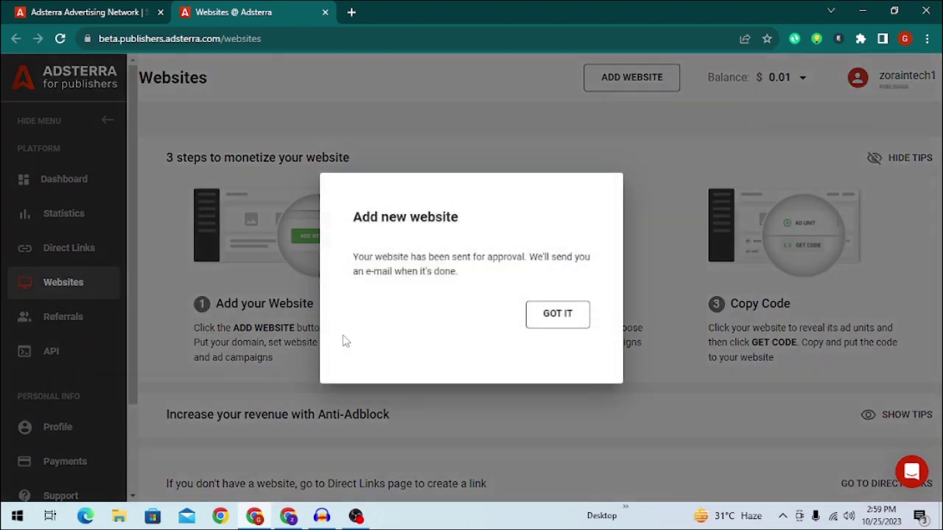
pyautogui.click(543, 320)
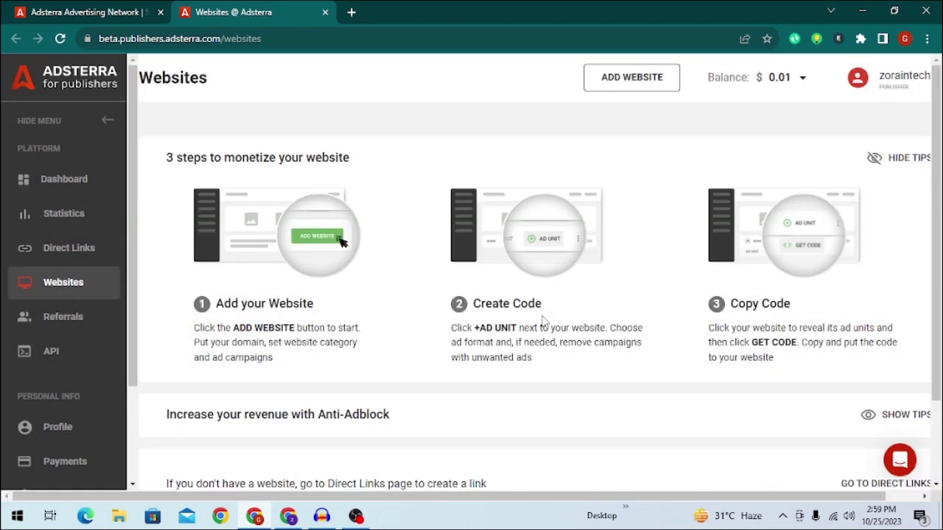
# Step: Check the approval status of 24rdp.com in the websites list and reload the page to refresh it
pyautogui.scroll(-5, 543, 321)
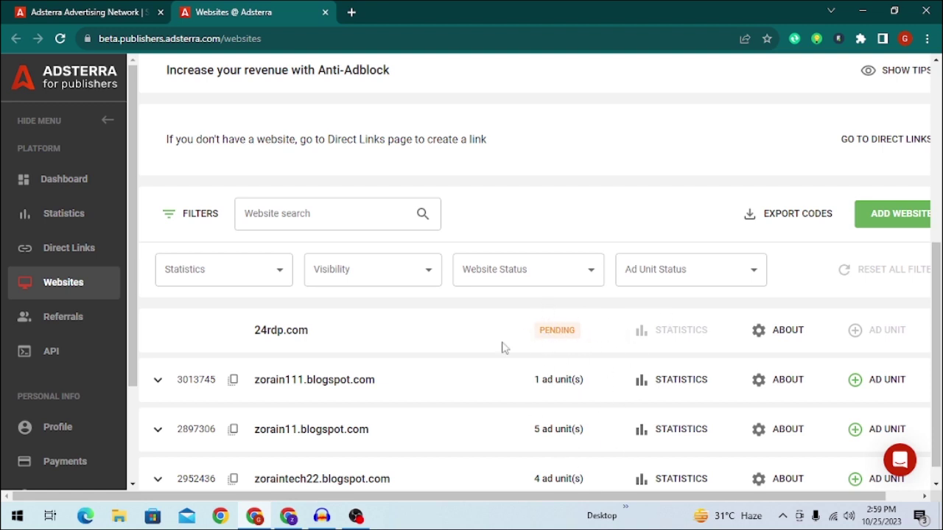
pyautogui.scroll(-1, 196, 374)
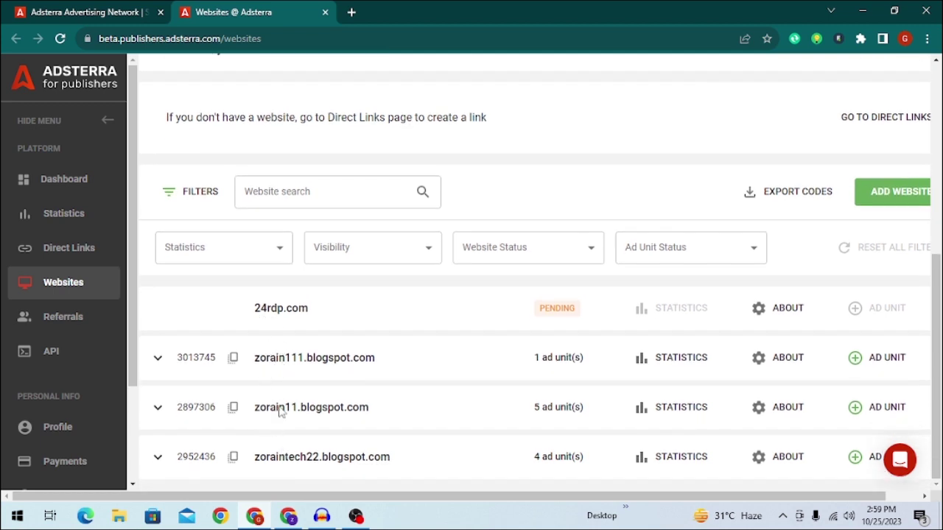
pyautogui.click(157, 357)
pyautogui.click(158, 359)
pyautogui.scroll(2, 547, 322)
pyautogui.scroll(1, 548, 321)
pyautogui.scroll(-1, 560, 470)
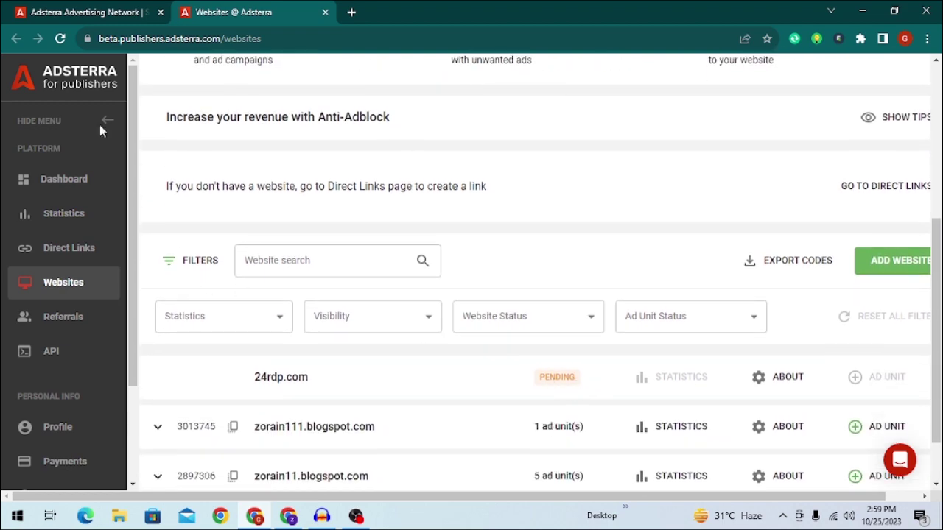
pyautogui.click(61, 38)
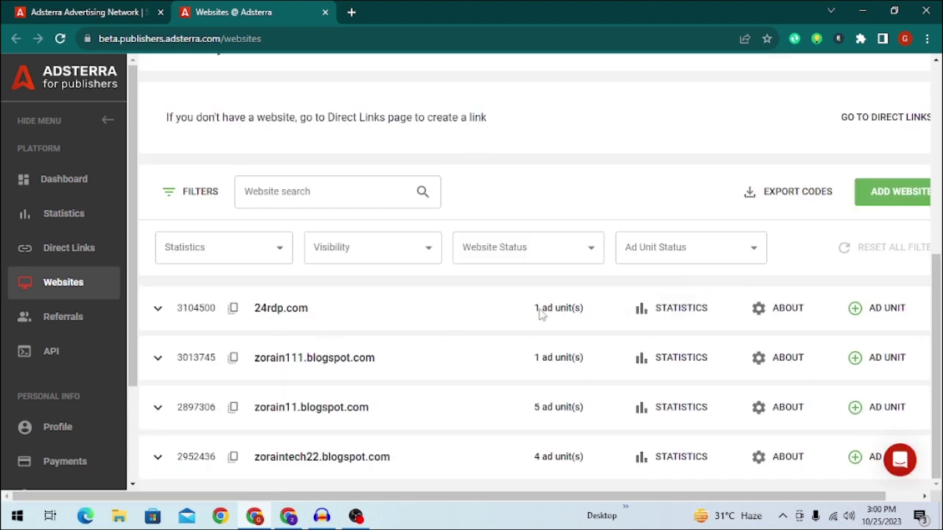
# Step: Expand the 24rdp.com entry and copy the code of its Banner 728x90 ad unit
pyautogui.click(166, 316)
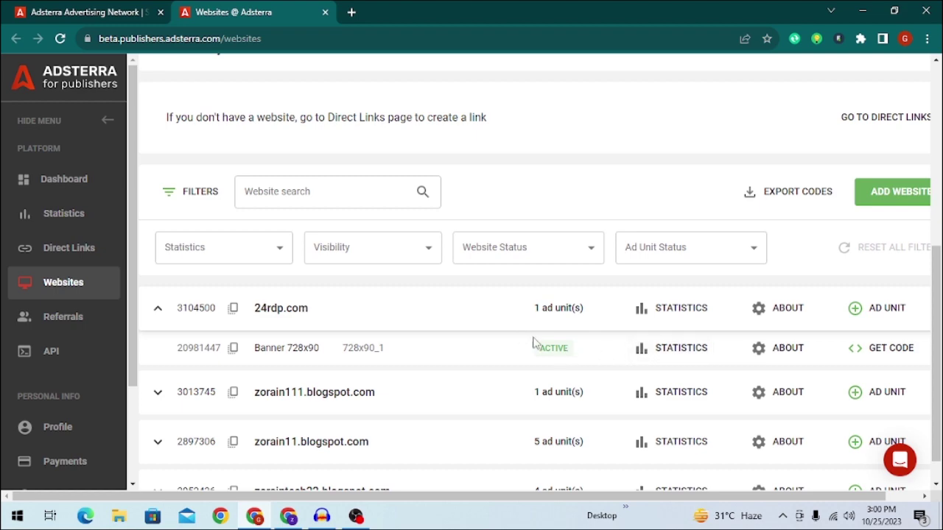
pyautogui.click(881, 354)
pyautogui.click(682, 405)
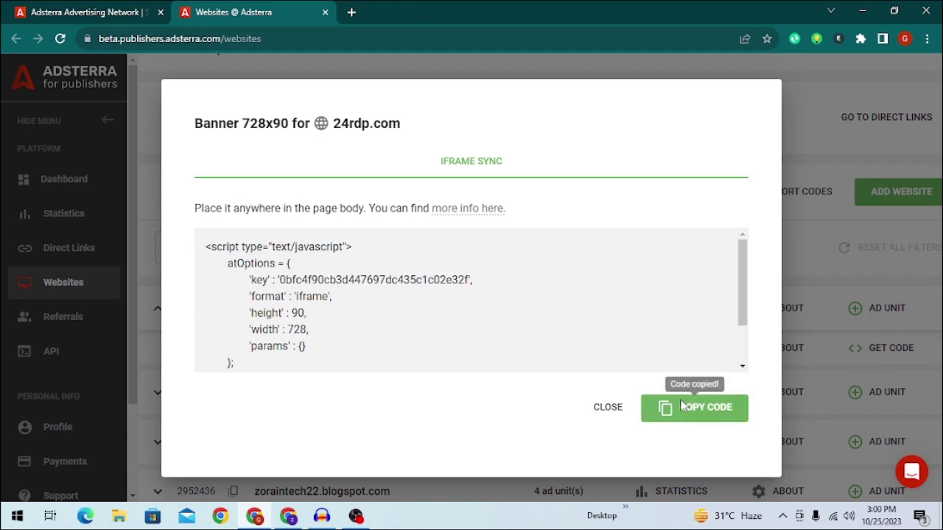
# Step: Switch back to WordPress and open the Ad Inserter plugin's settings at the Block 1 code editor
pyautogui.moveTo(291, 518)
pyautogui.click(301, 493)
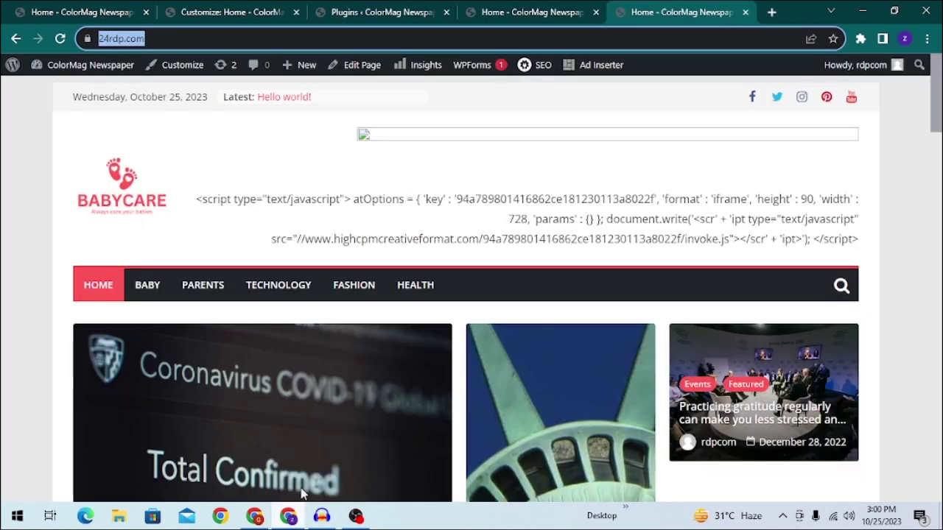
pyautogui.click(343, 11)
pyautogui.scroll(-4, 311, 194)
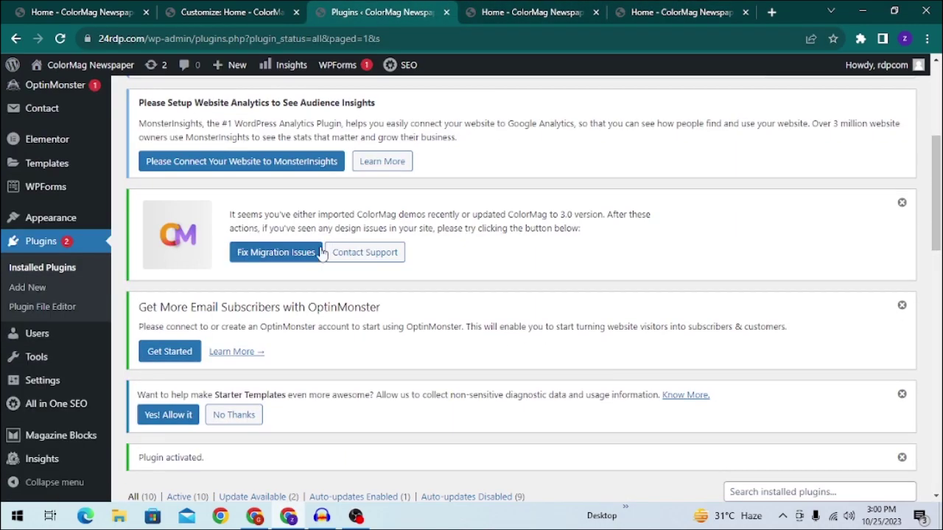
pyautogui.scroll(-6, 309, 174)
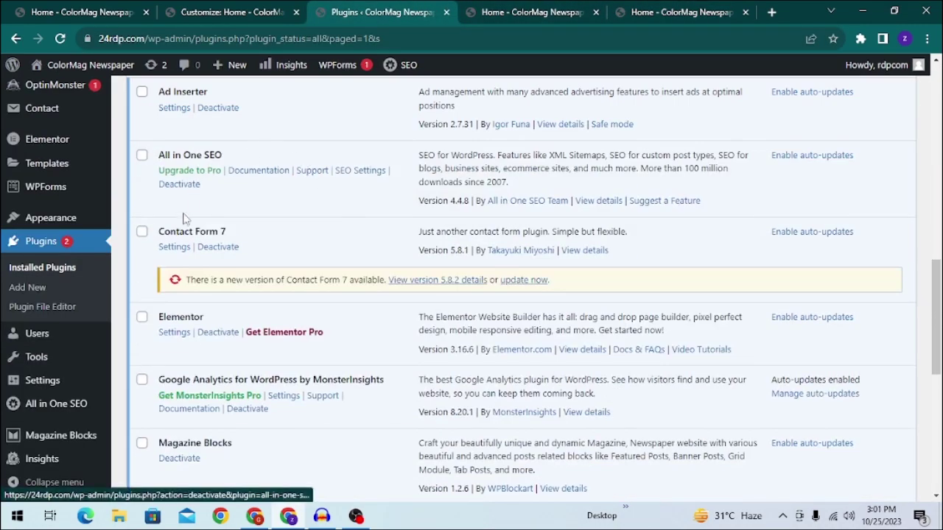
pyautogui.scroll(-7, 310, 191)
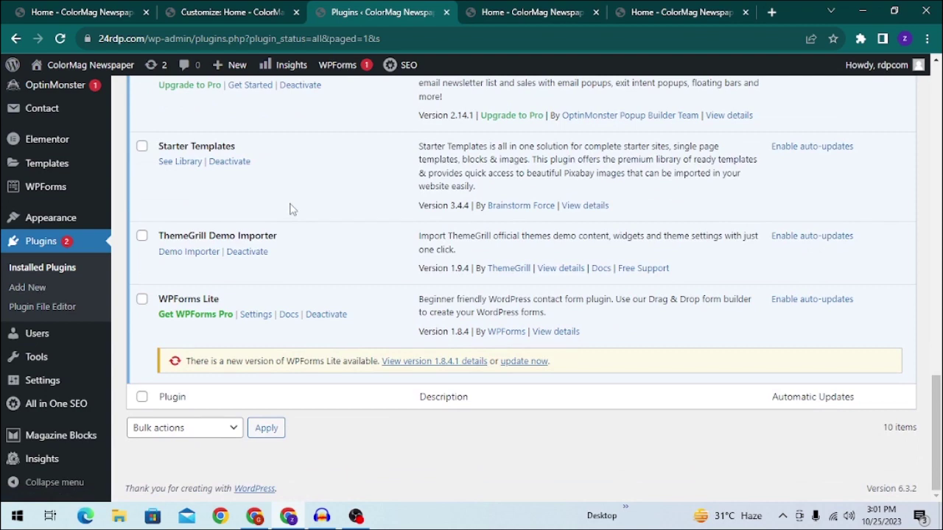
pyautogui.scroll(8, 184, 295)
pyautogui.click(177, 211)
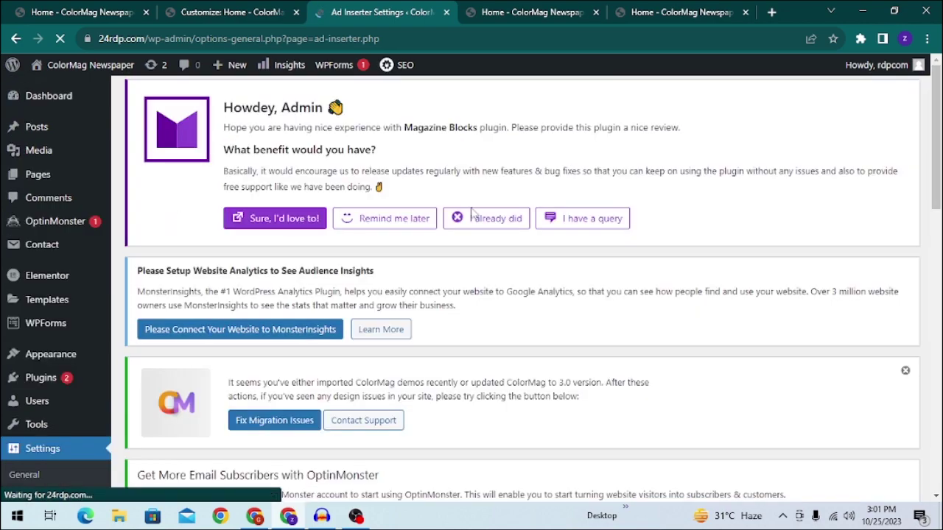
pyautogui.scroll(-5, 457, 177)
pyautogui.scroll(-4, 444, 210)
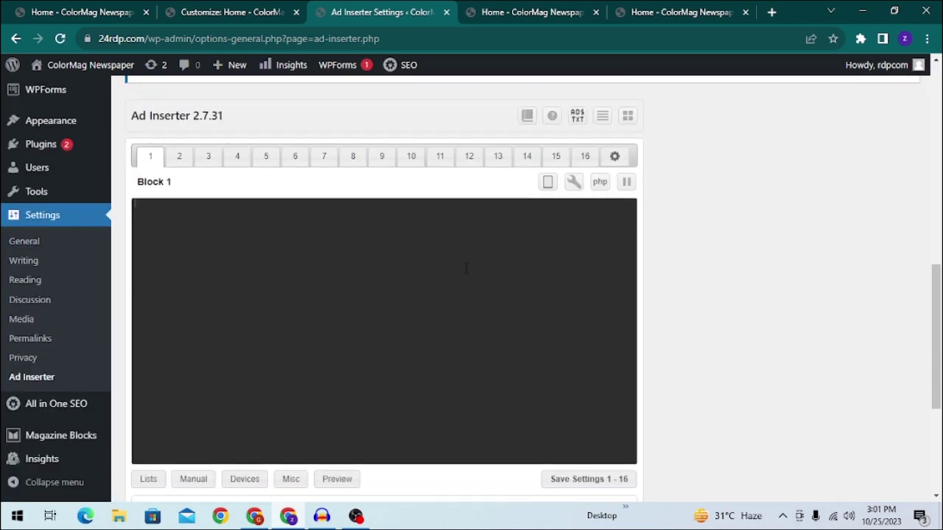
# Step: Paste the copied Adsterra 728x90 banner script into the Block 1 code editor and highlight it for review
pyautogui.scroll(3, 464, 265)
pyautogui.scroll(4, 465, 274)
pyautogui.scroll(-7, 465, 274)
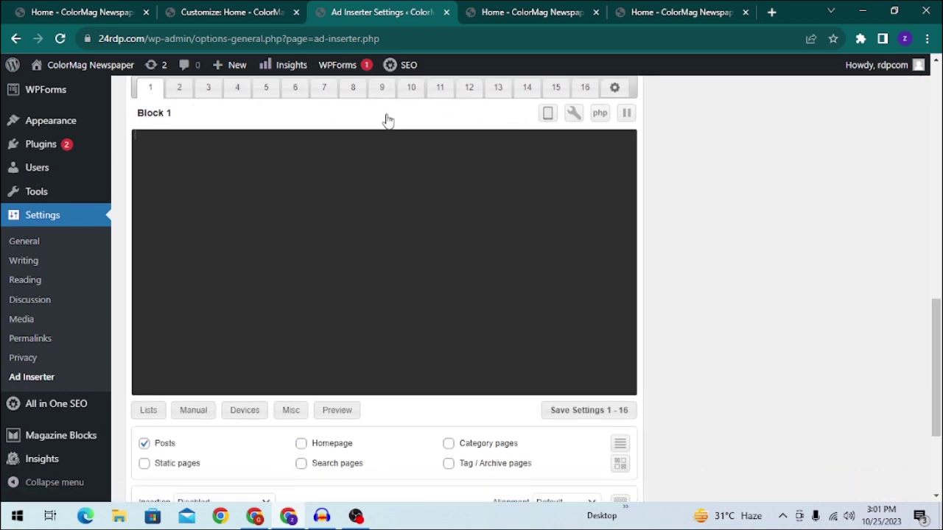
pyautogui.scroll(-2, 349, 170)
pyautogui.scroll(3, 353, 175)
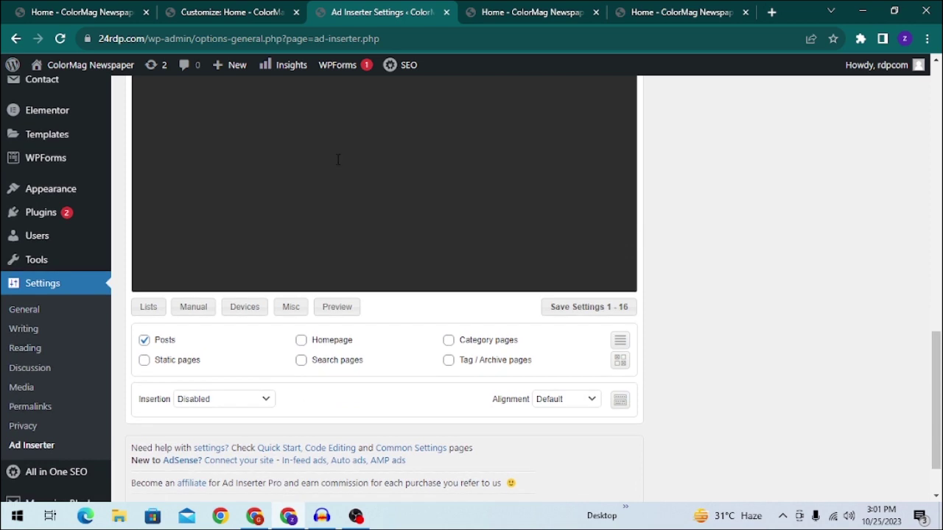
pyautogui.hotkey('ctrl', 'v')
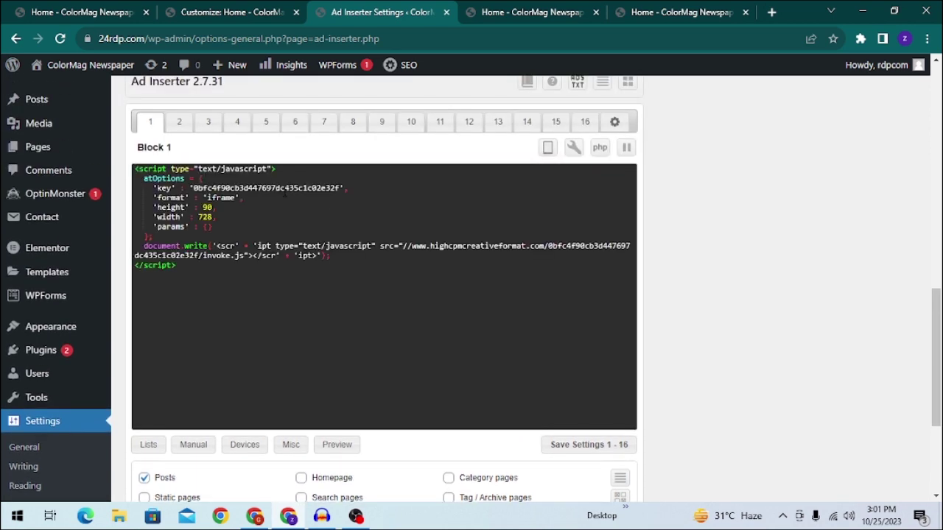
pyautogui.moveTo(135, 168); pyautogui.dragTo(313, 272)
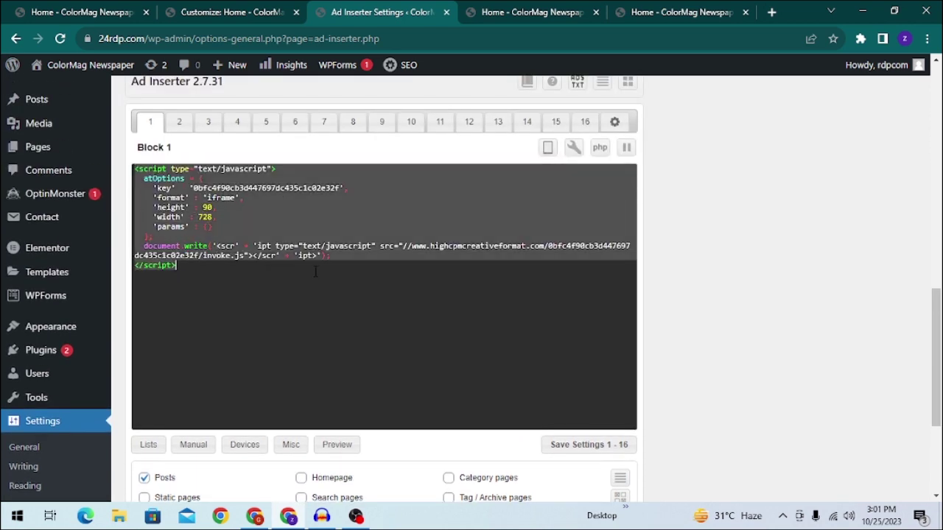
# Step: Set Block 1's automatic insertion on posts to After paragraph, with paragraph number 1
pyautogui.scroll(-3, 316, 271)
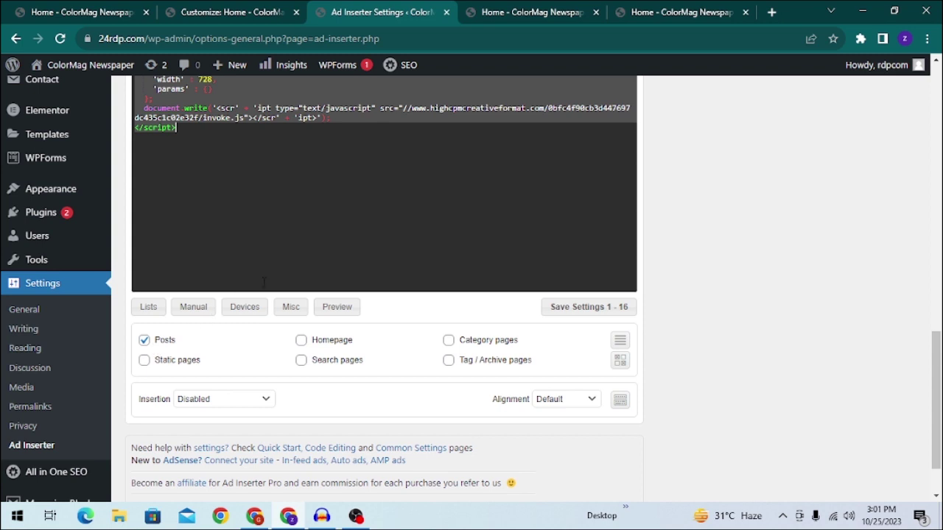
pyautogui.scroll(-1, 297, 276)
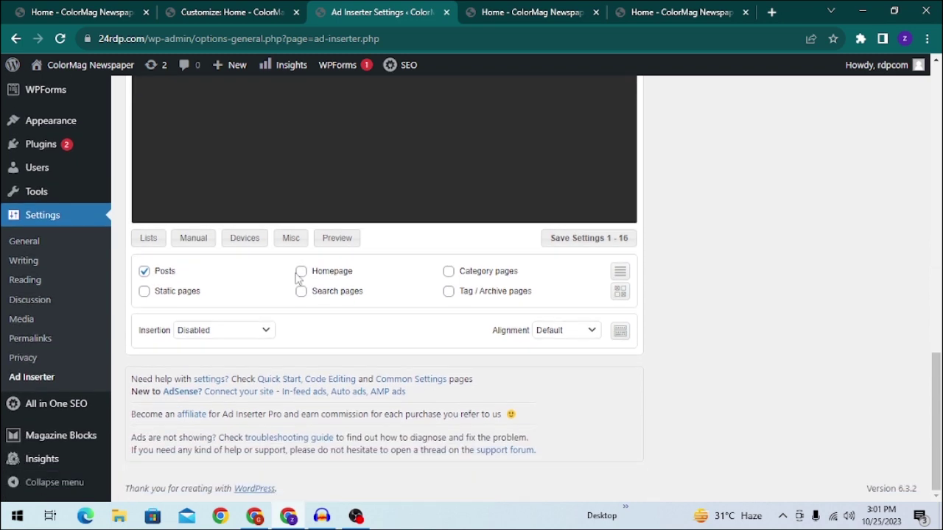
pyautogui.click(230, 336)
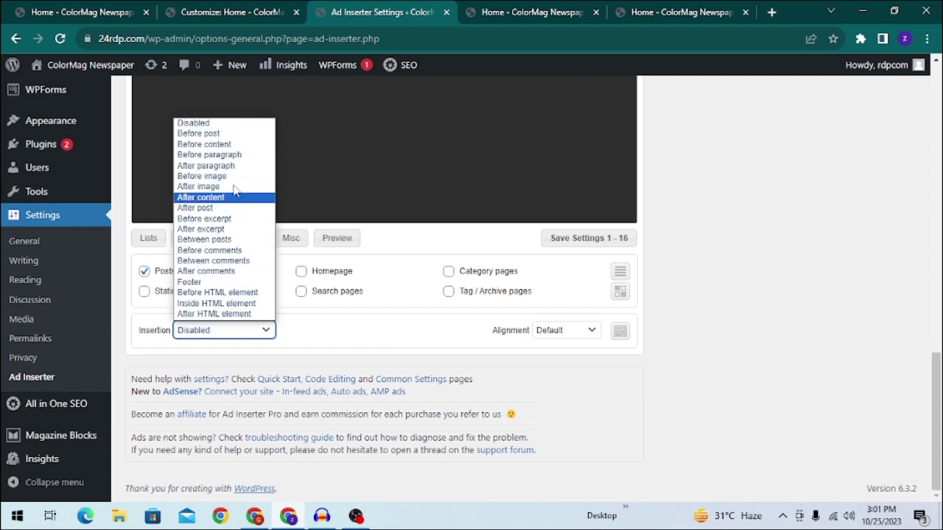
pyautogui.click(206, 166)
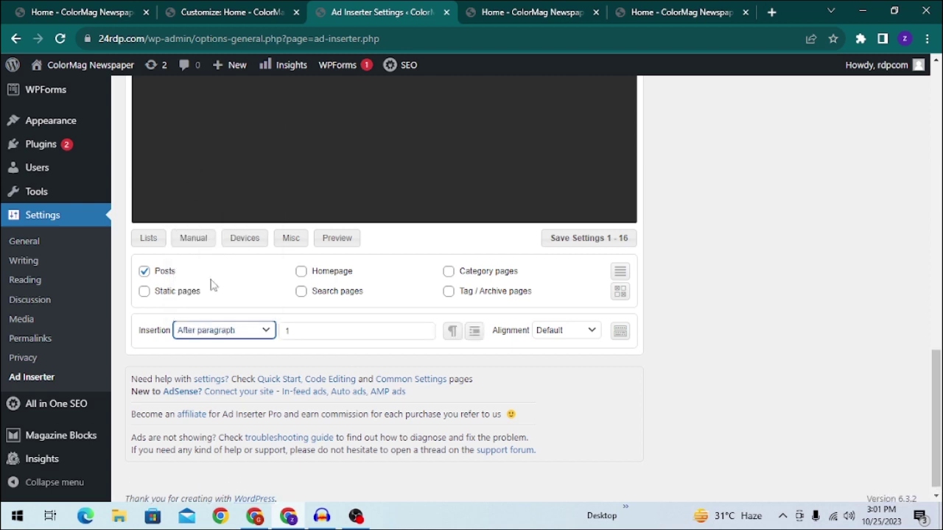
pyautogui.click(326, 336)
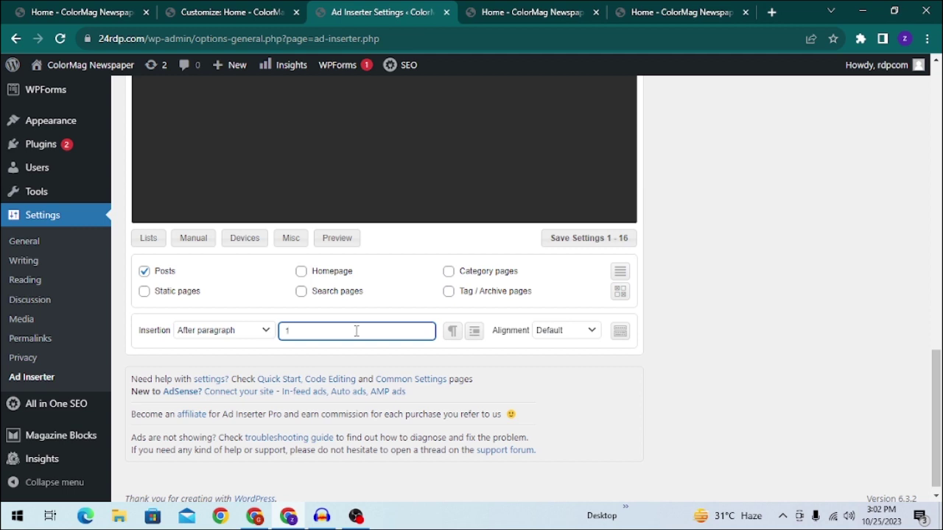
# Step: Set Block 1's alignment to Center and save the settings for blocks 1 - 16
pyautogui.click(572, 340)
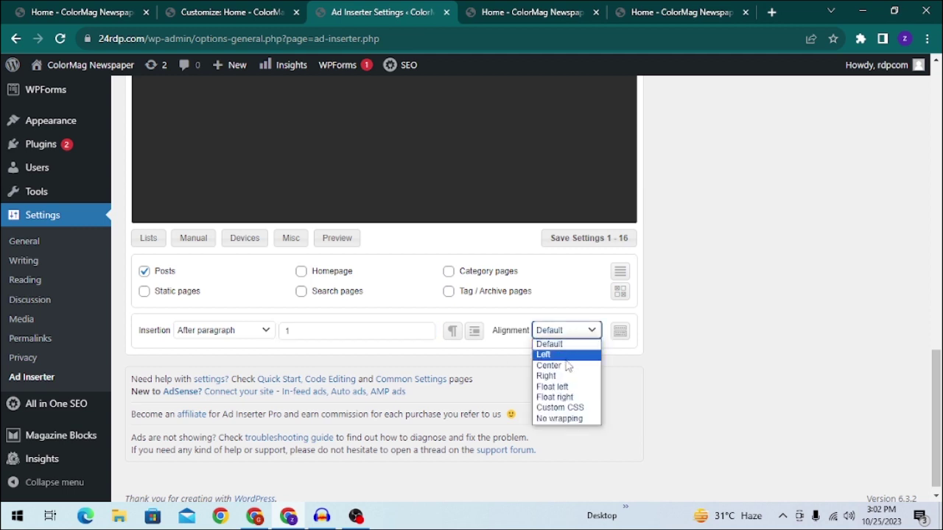
pyautogui.click(567, 365)
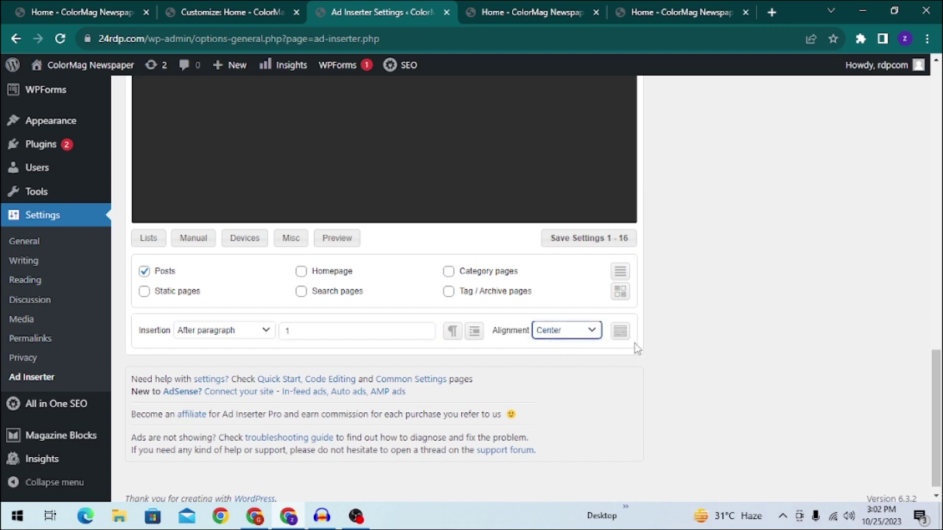
pyautogui.scroll(-1, 636, 349)
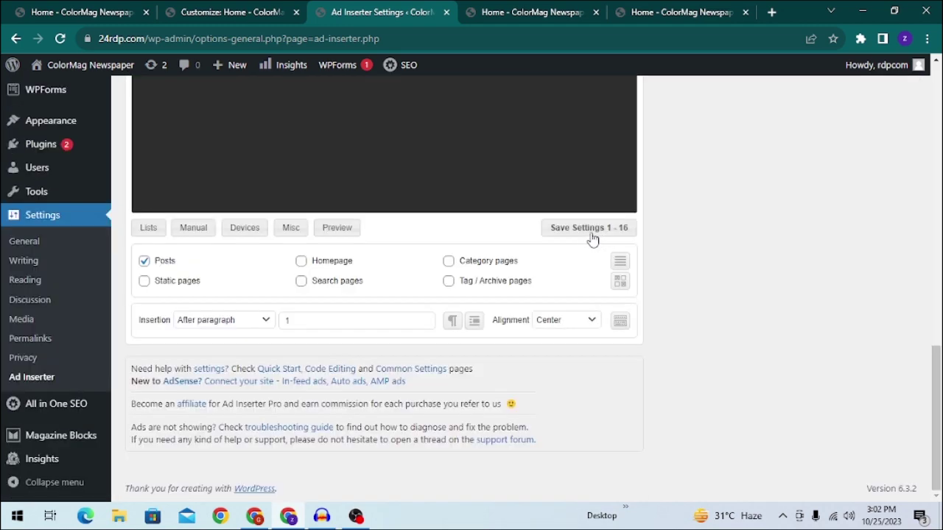
pyautogui.click(584, 234)
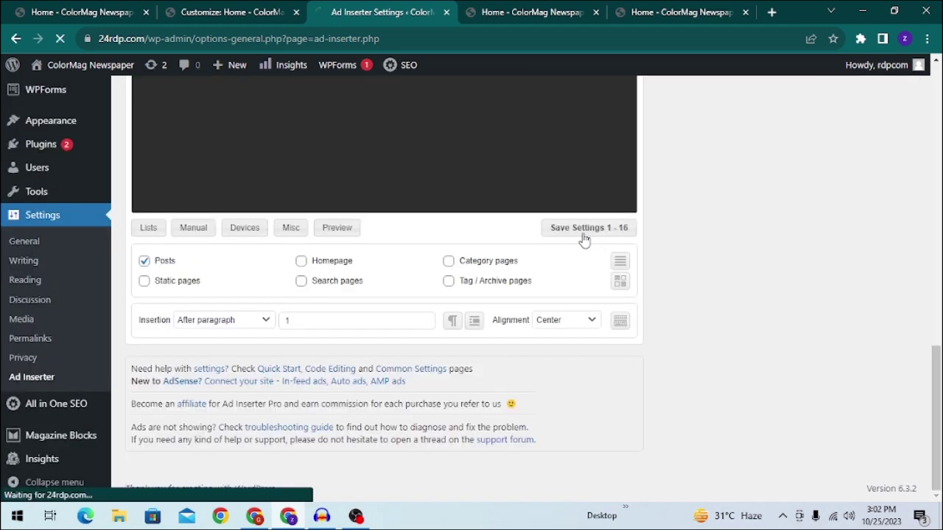
pyautogui.scroll(-5, 479, 243)
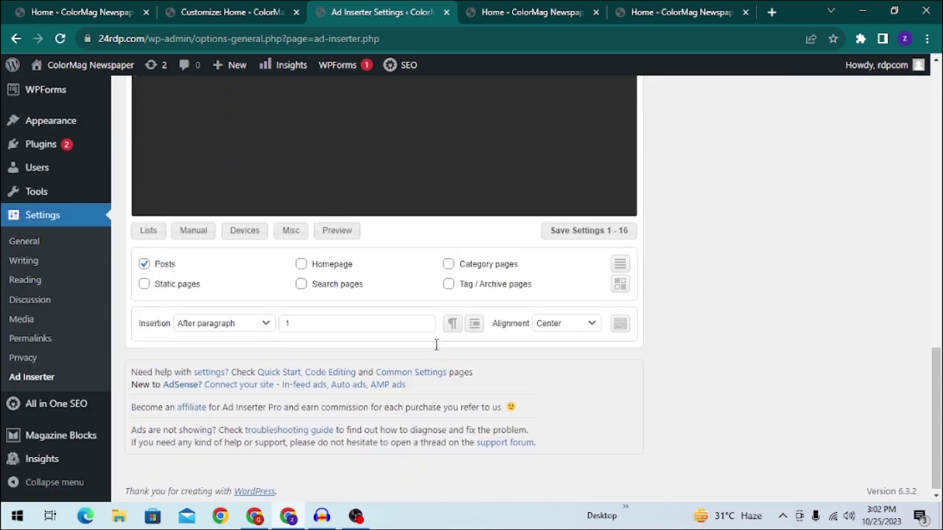
# Step: Reload the 24rdp.com homepage and open the "Biggest COVID wave hits China" article to check its banner ad
pyautogui.click(681, 12)
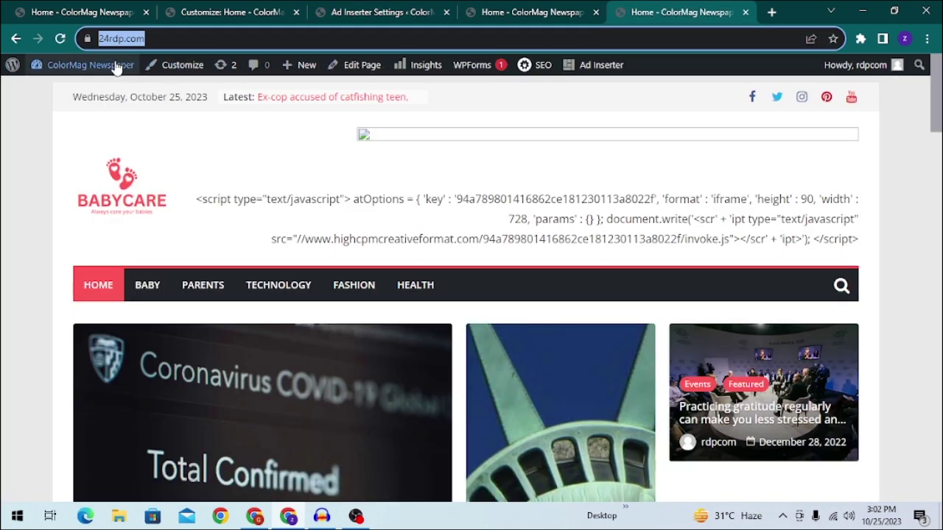
pyautogui.press('Return')
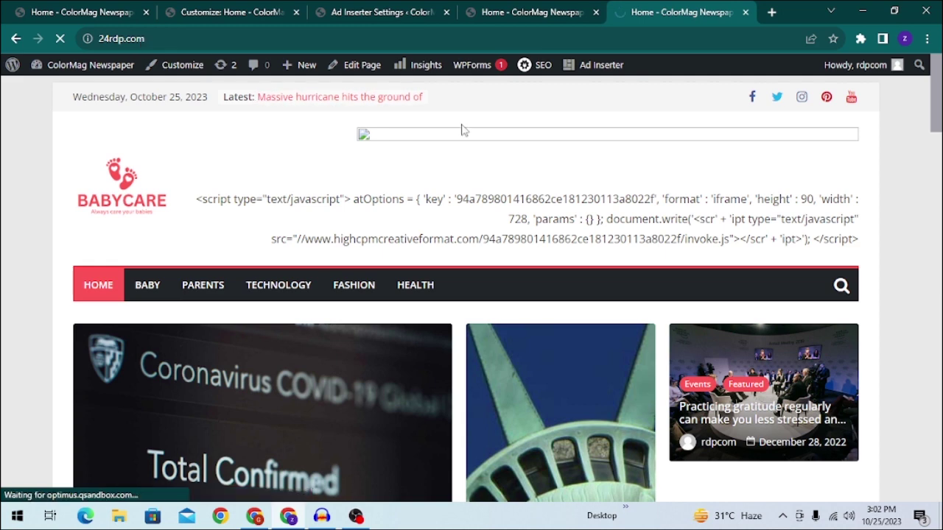
pyautogui.scroll(-2, 462, 130)
pyautogui.scroll(-5, 462, 130)
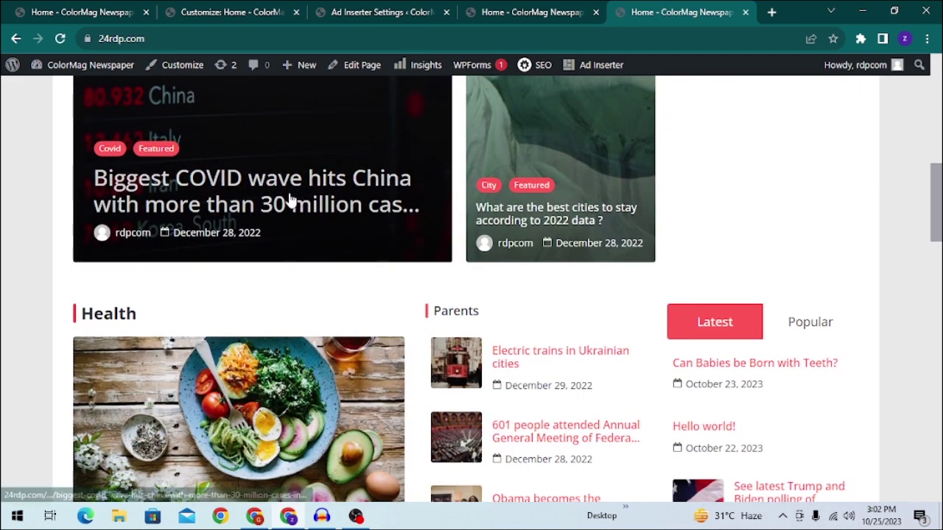
pyautogui.click(287, 195)
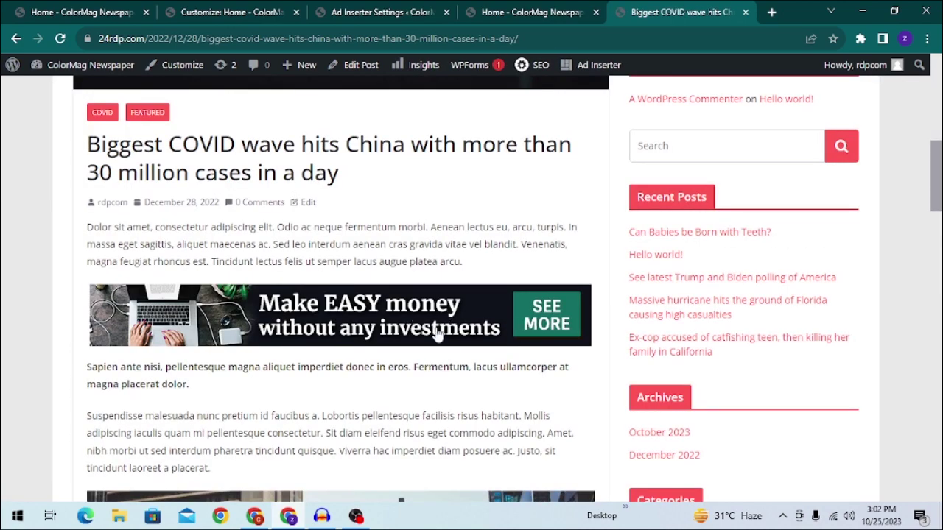
pyautogui.scroll(-3, 436, 336)
pyautogui.scroll(1, 400, 294)
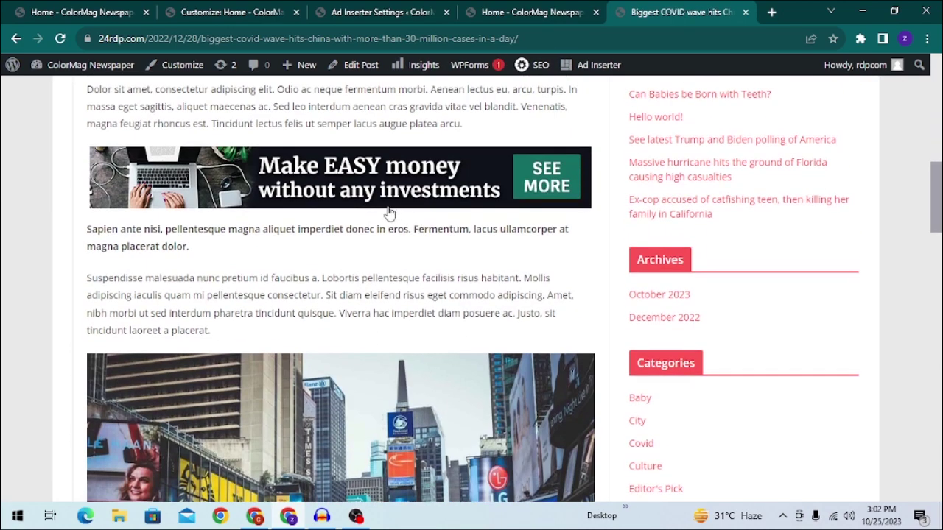
# Step: Test the article's banner ad link, close the advertiser's page and recheck the ad placement among the paragraphs
pyautogui.click(503, 181)
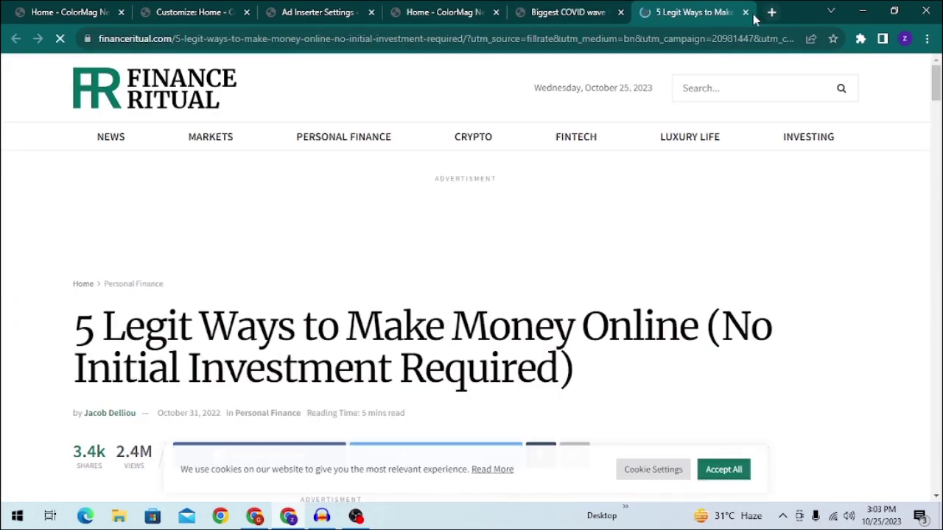
pyautogui.click(745, 12)
pyautogui.scroll(4, 417, 308)
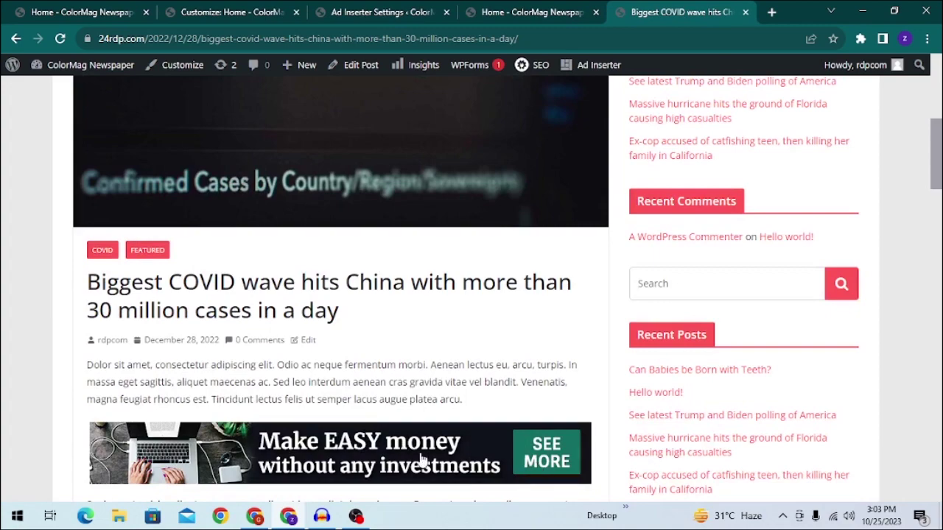
pyautogui.scroll(-5, 457, 337)
pyautogui.scroll(8, 447, 335)
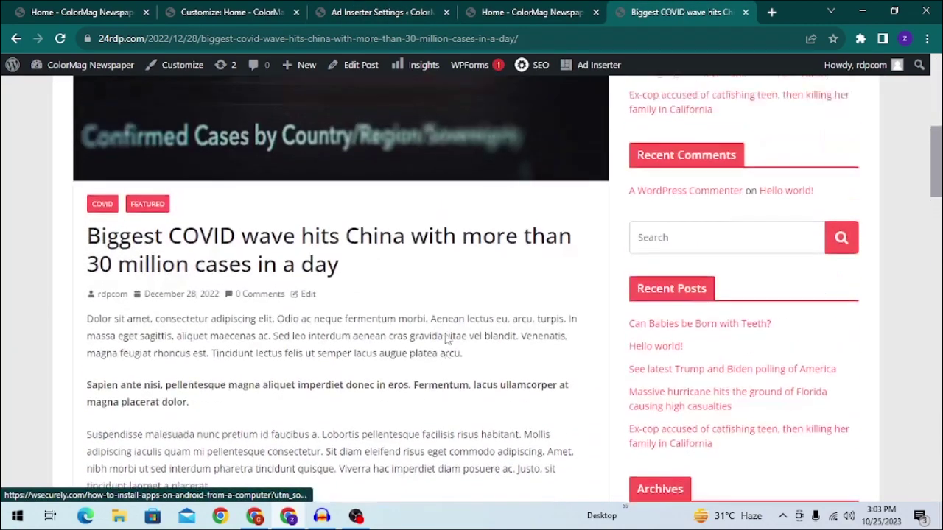
pyautogui.scroll(-5, 446, 339)
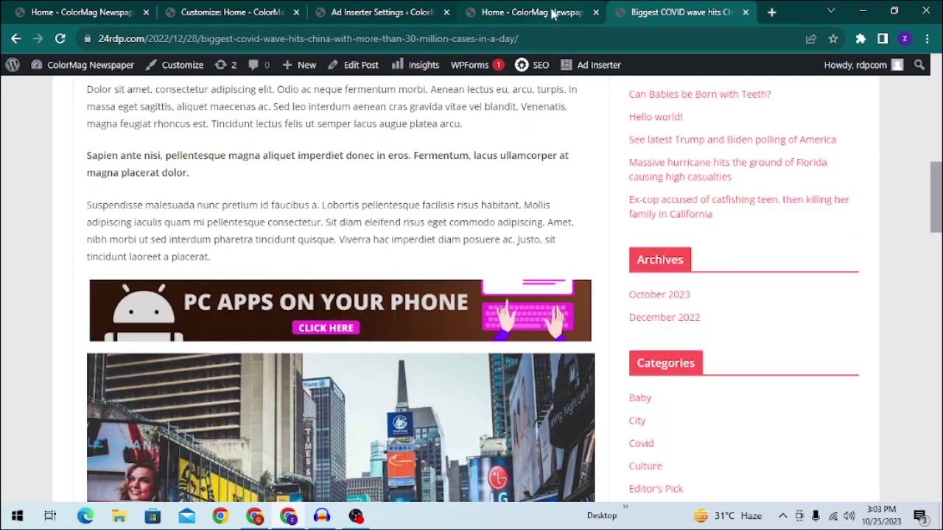
# Step: Go back to the homepage and open the "601 people attended Annual General Meeting of Federal party" article at its banner ad
pyautogui.click(12, 44)
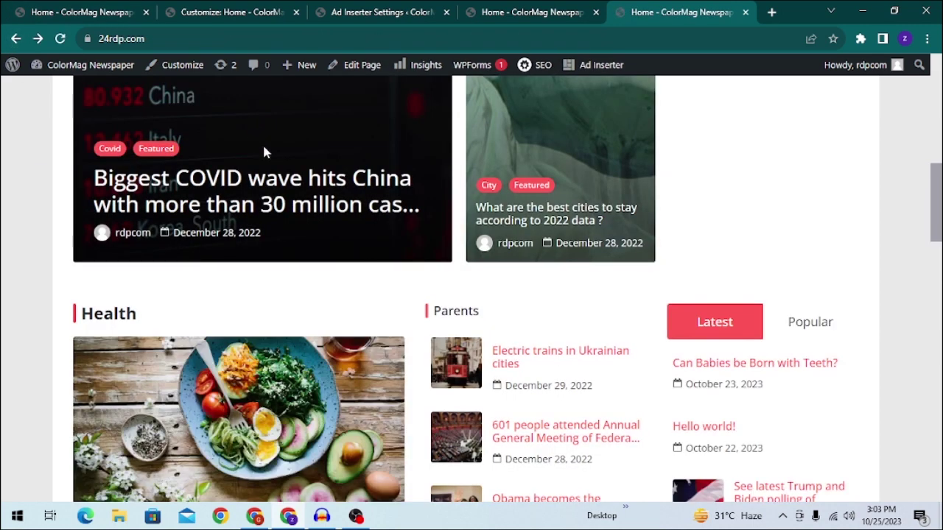
pyautogui.scroll(-2, 266, 162)
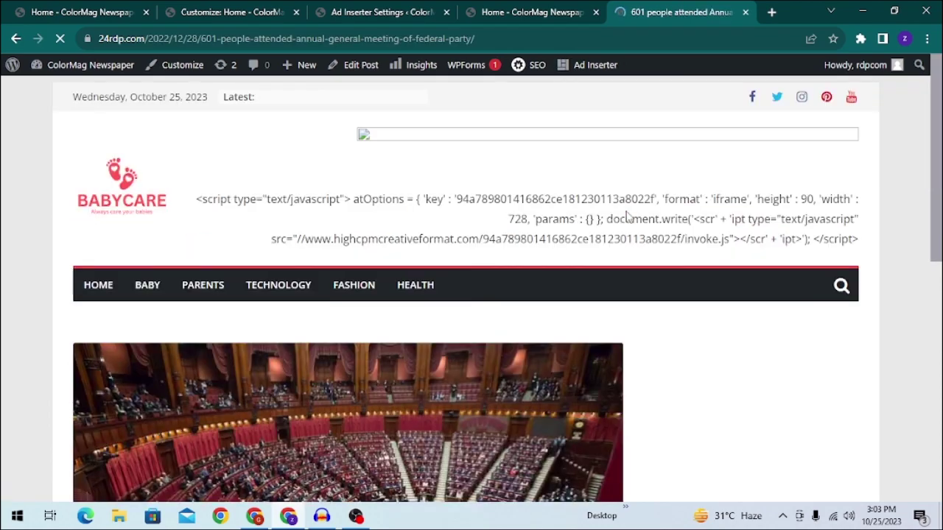
pyautogui.scroll(-6, 627, 214)
pyautogui.scroll(-4, 627, 214)
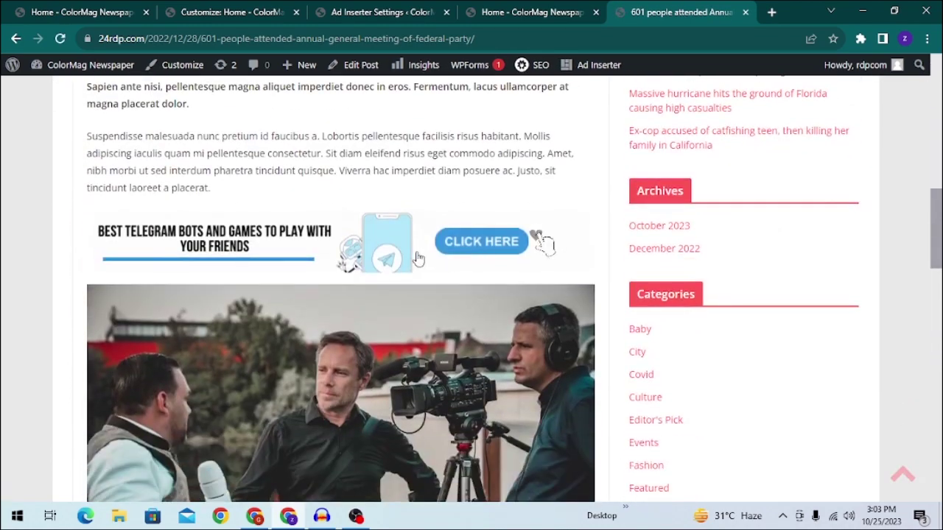
# Step: Look through the whole Federal party article, from the header to the footer, to examine where ads are placed
pyautogui.scroll(-12, 406, 231)
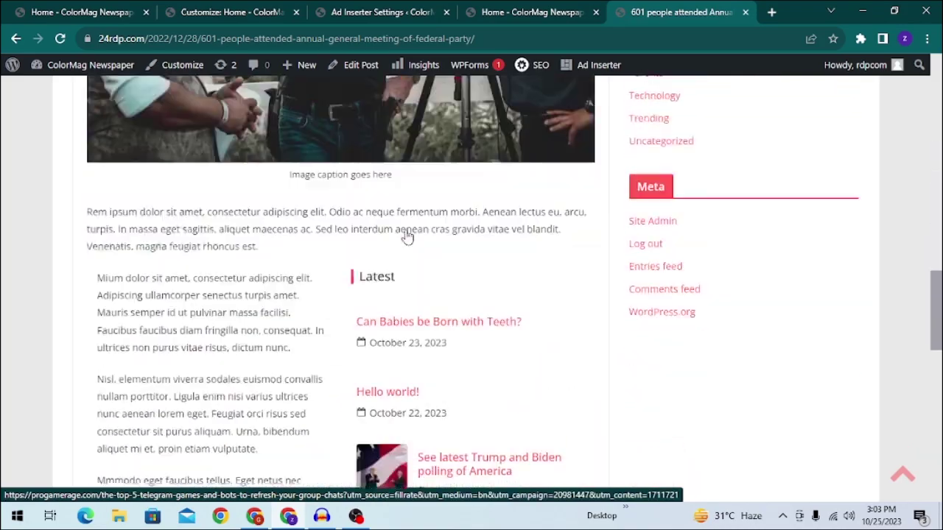
pyautogui.scroll(15, 406, 230)
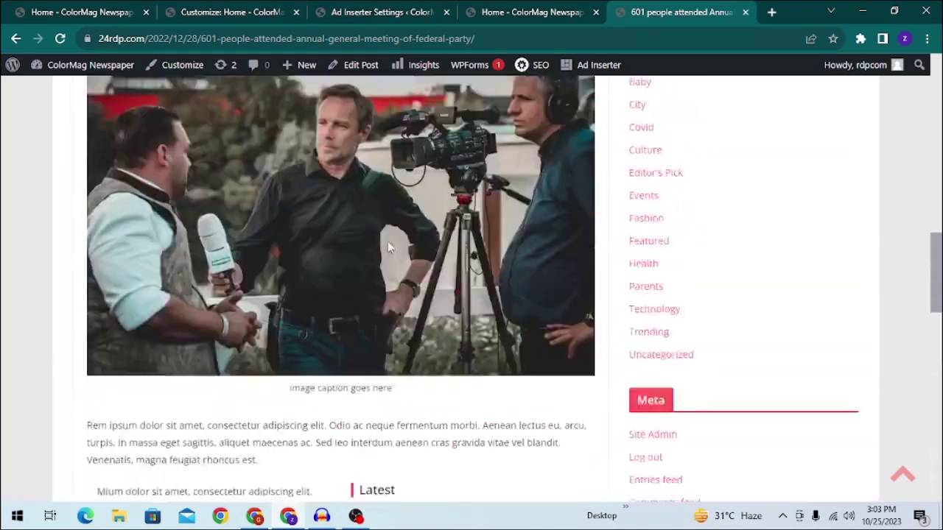
pyautogui.scroll(4, 391, 249)
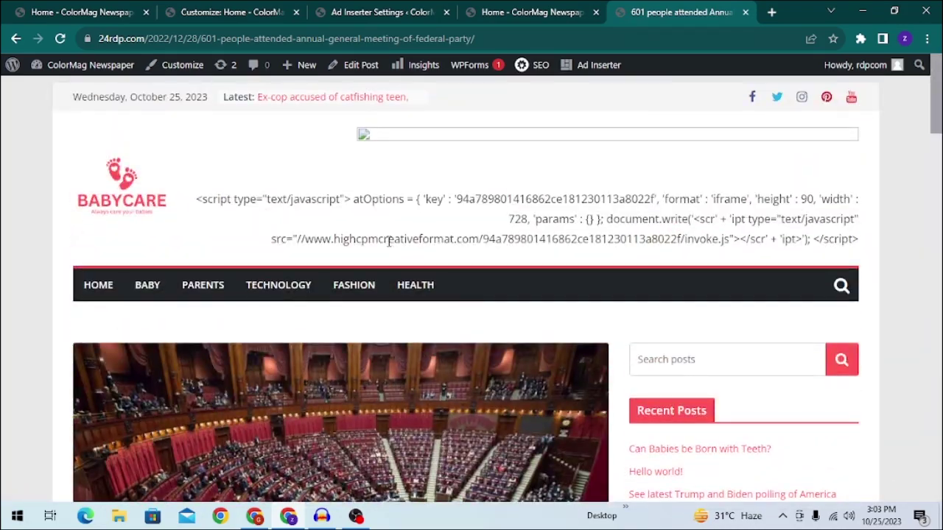
pyautogui.scroll(-5, 390, 244)
pyautogui.scroll(-6, 390, 249)
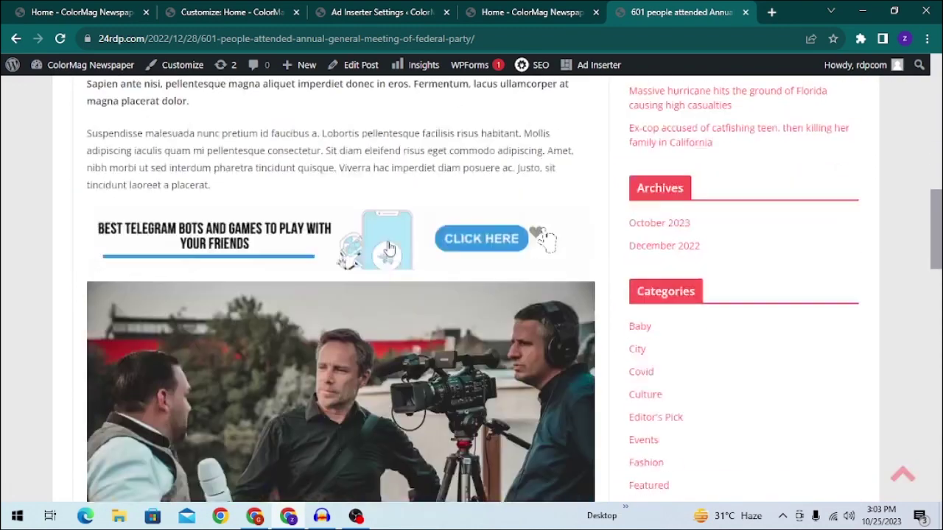
pyautogui.scroll(1, 403, 247)
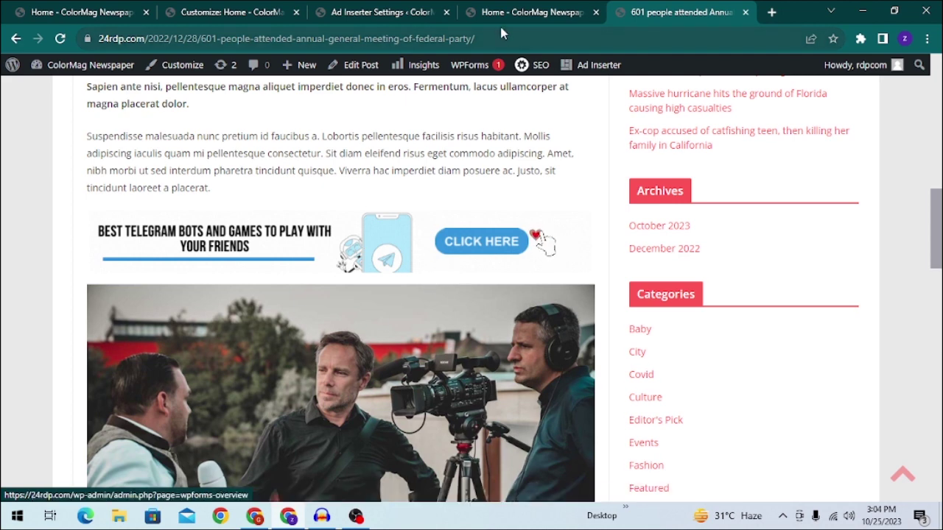
pyautogui.scroll(-1, 514, 231)
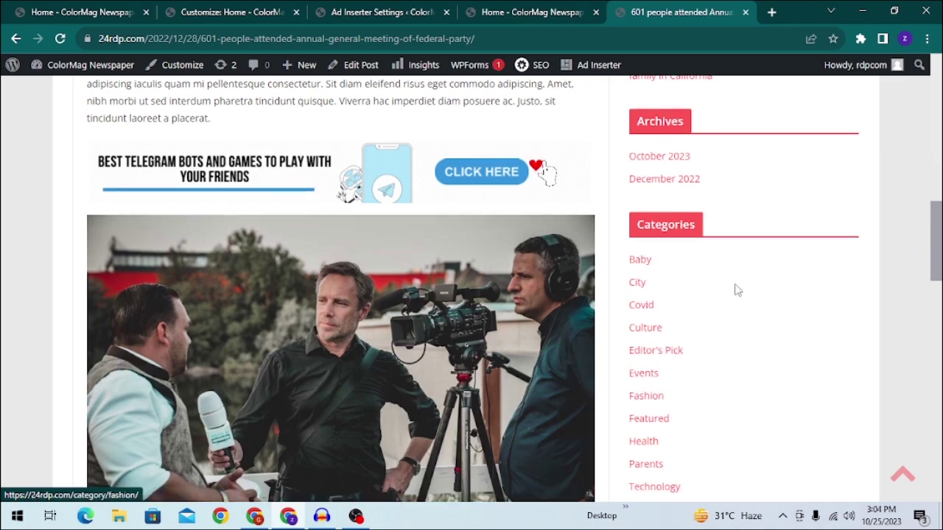
pyautogui.scroll(-12, 590, 291)
pyautogui.scroll(18, 499, 274)
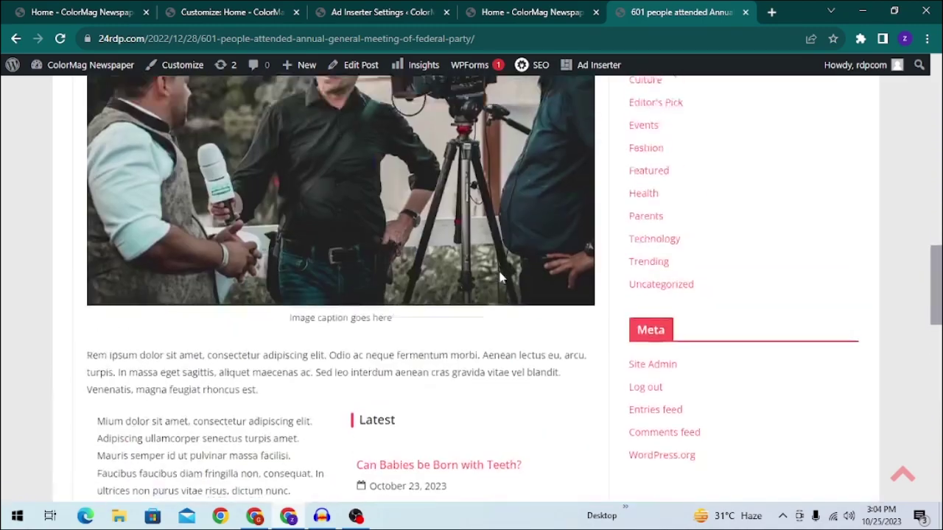
pyautogui.scroll(-6, 485, 320)
pyautogui.scroll(-1, 485, 320)
pyautogui.scroll(1, 509, 254)
pyautogui.scroll(3, 516, 259)
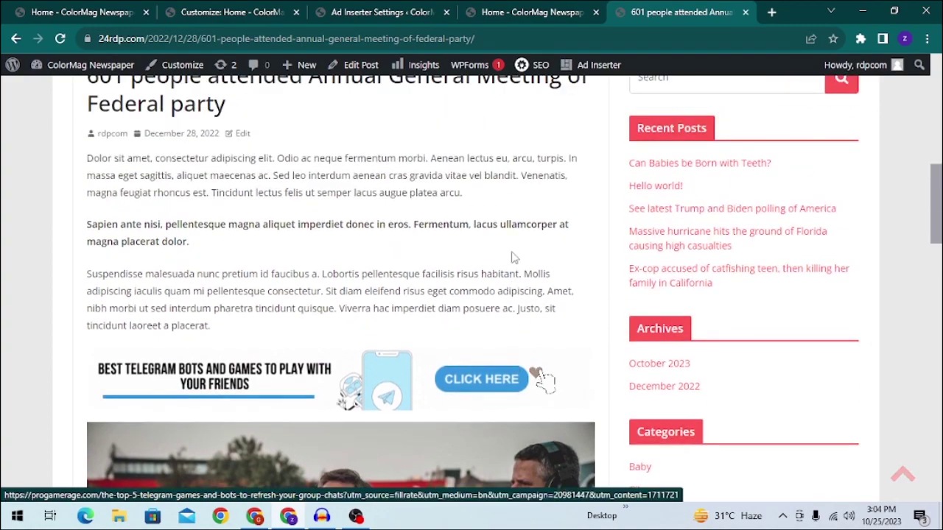
pyautogui.scroll(5, 512, 258)
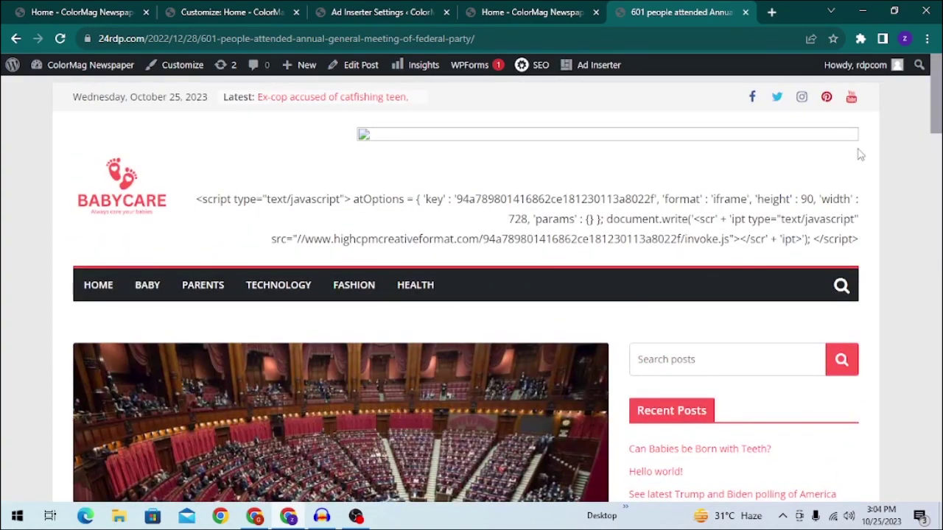
pyautogui.scroll(-8, 653, 231)
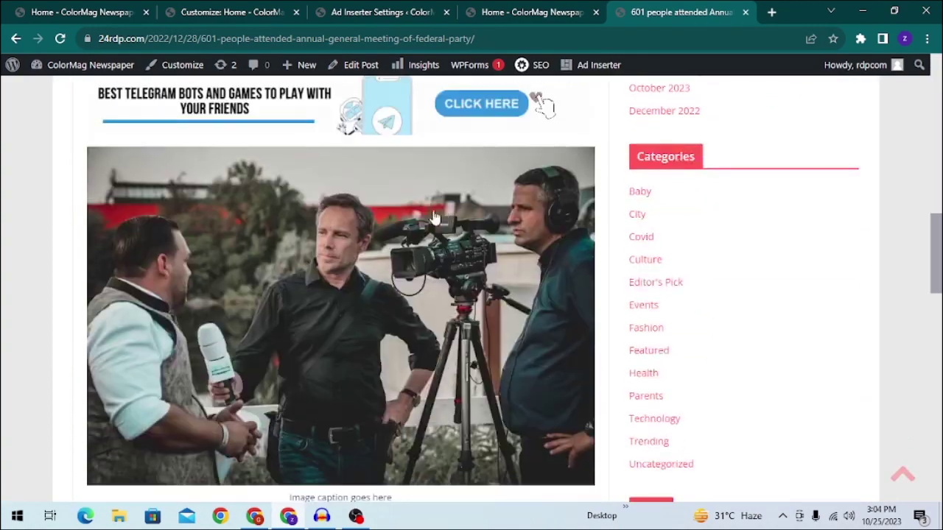
pyautogui.scroll(-3, 444, 216)
pyautogui.scroll(5, 442, 317)
pyautogui.scroll(-1, 387, 246)
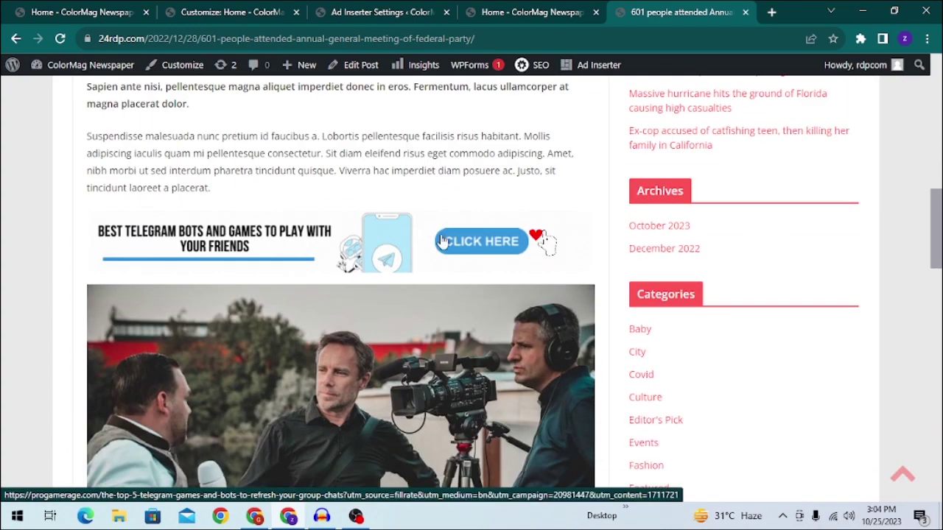
pyautogui.scroll(-10, 392, 244)
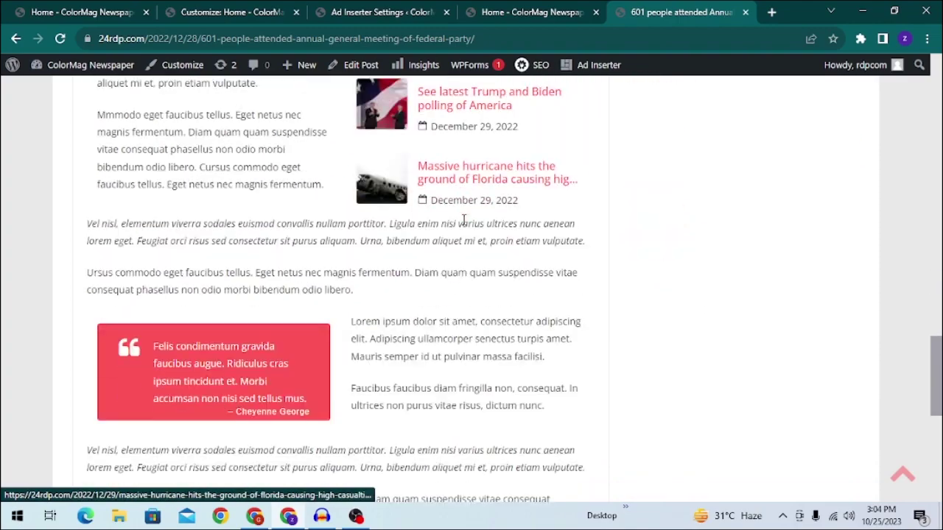
pyautogui.scroll(-7, 465, 229)
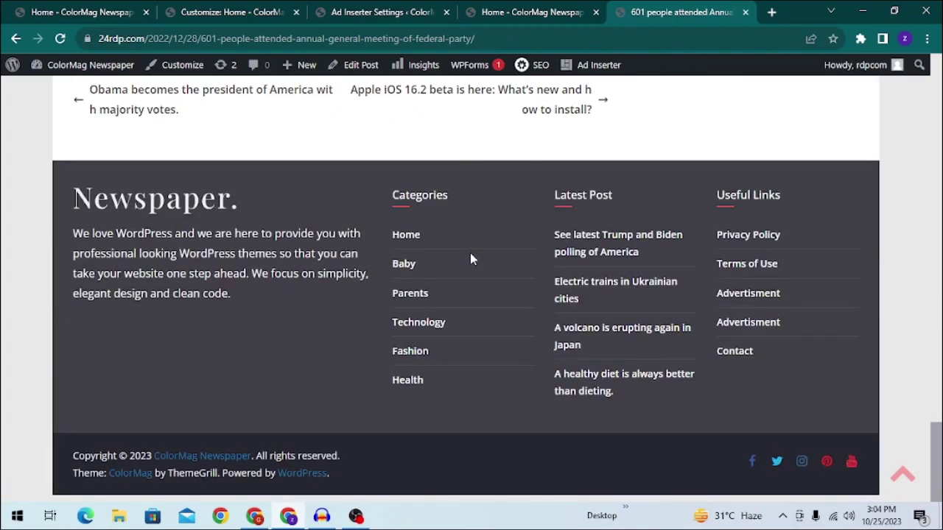